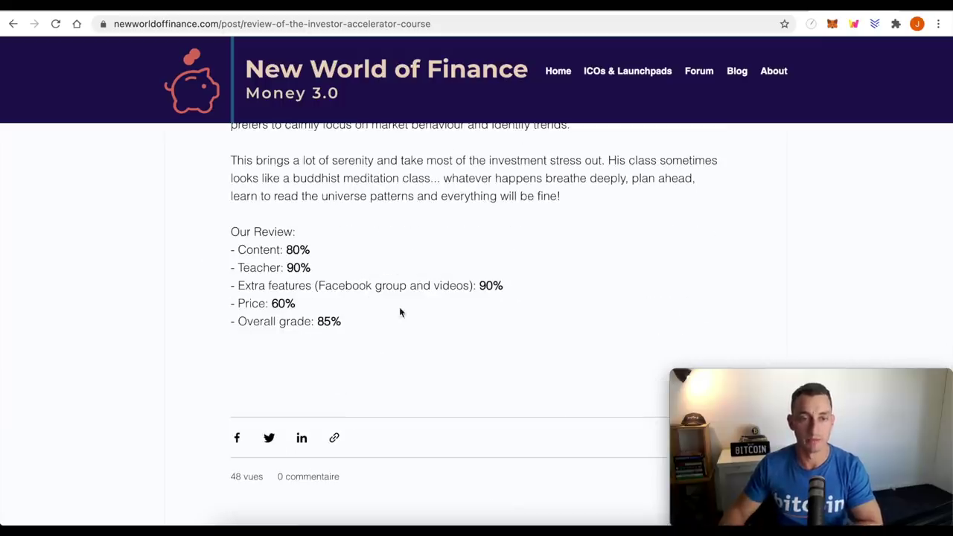
Step: Skim the Investor Accelerator course review back to its title, and open the course page's What You'll Learn list
scroll(399, 309, up, 10)
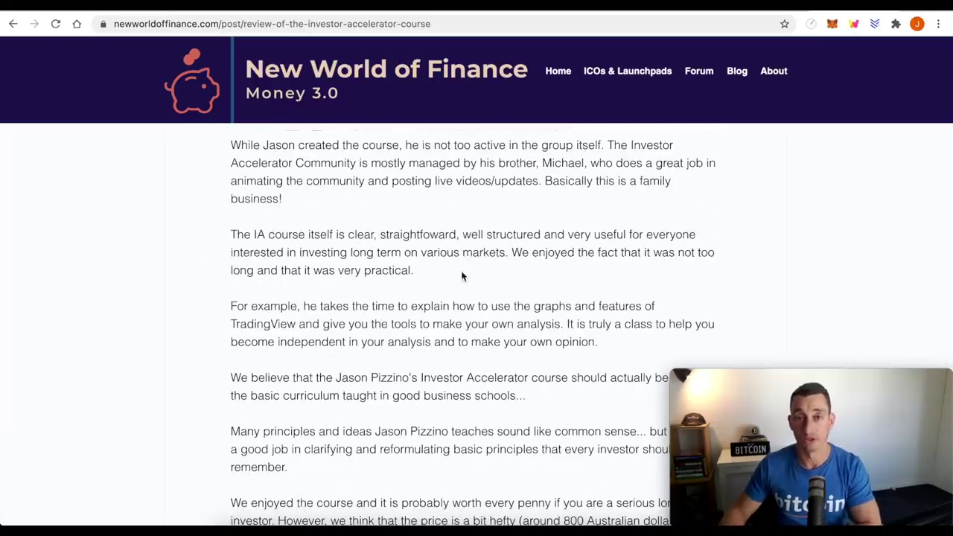
scroll(462, 276, up, 15)
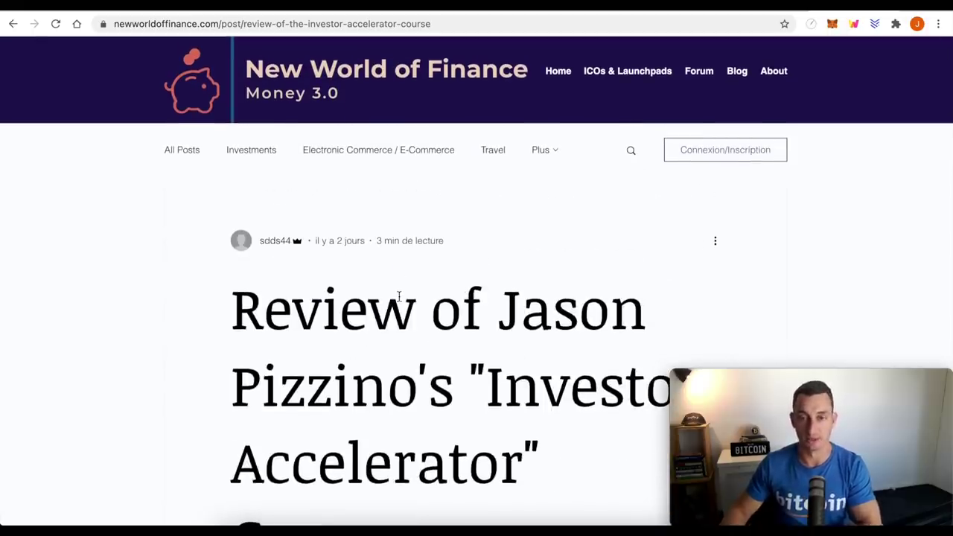
scroll(400, 298, down, 3)
scroll(536, 176, up, 1)
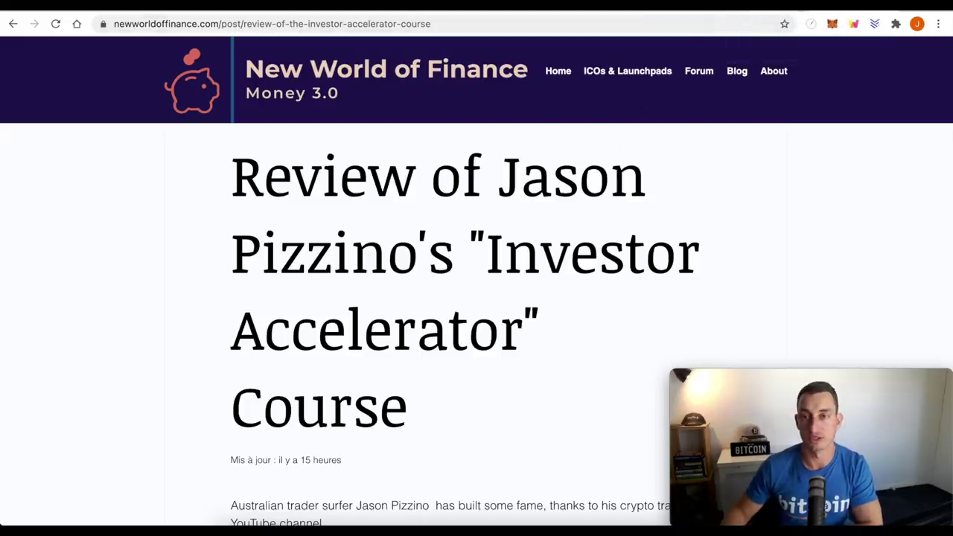
click(758, 13)
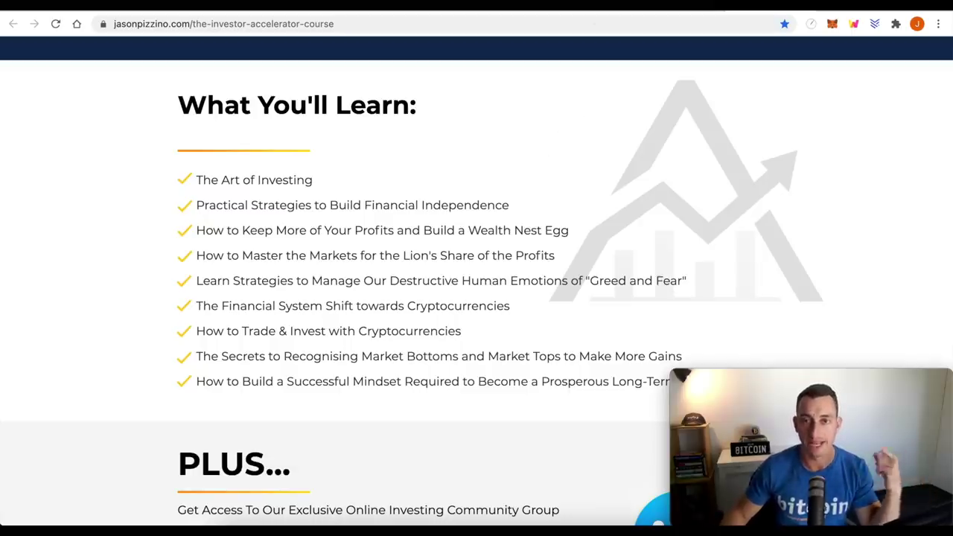
Step: Switch to the BTC F&G Plan spreadsheet and review the plan title in B2 and the buying rule in B3
click(602, 9)
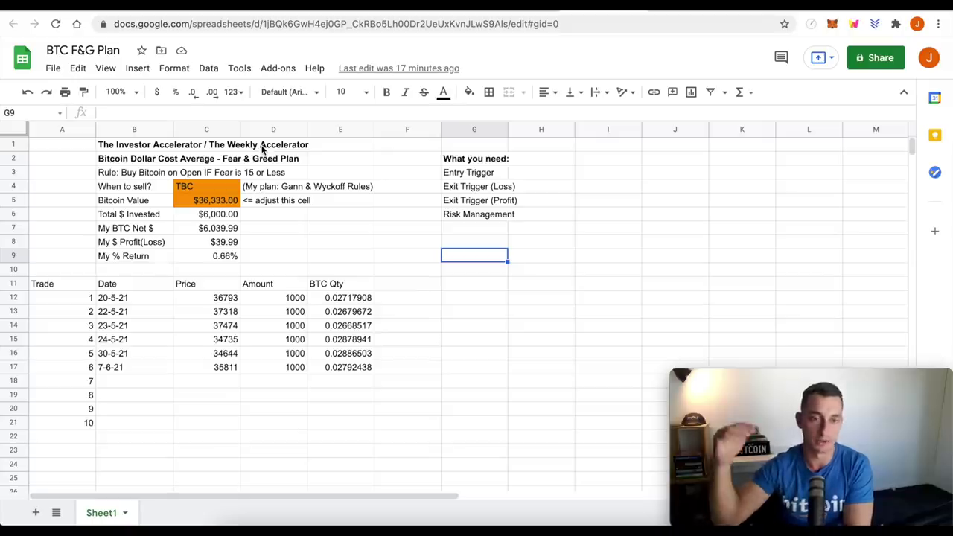
click(149, 159)
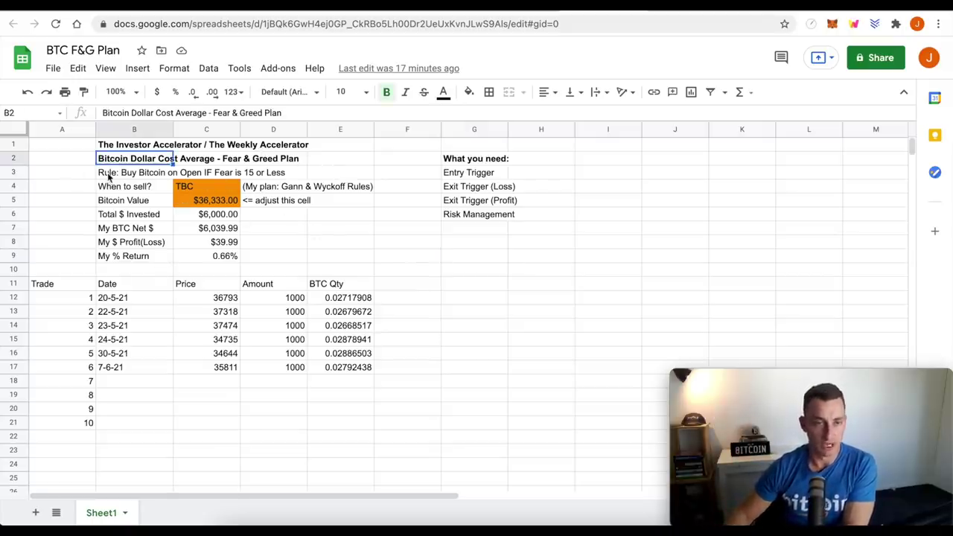
click(134, 174)
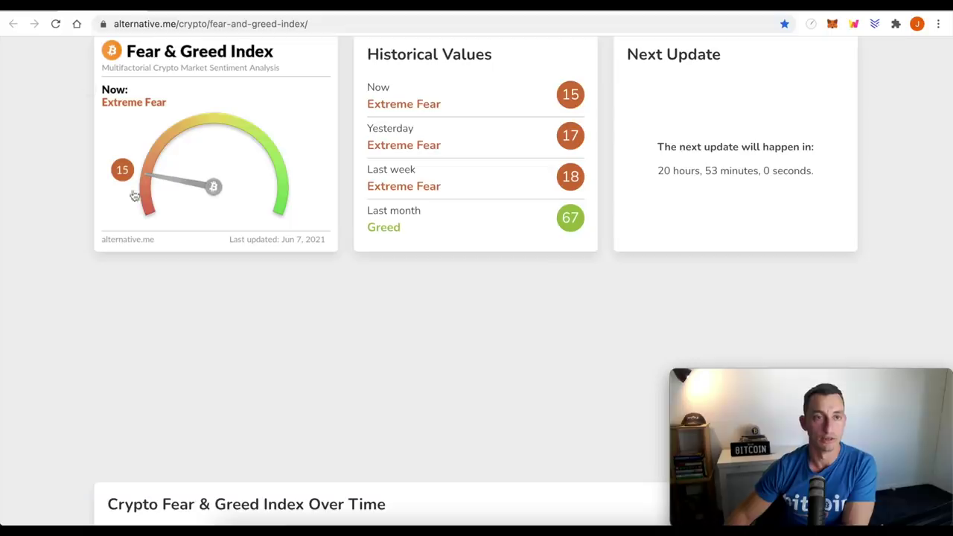
Step: Check the current Fear & Greed Index, and examine the marked recent entries on the BTCUSD daily chart up close
scroll(271, 285, up, 3)
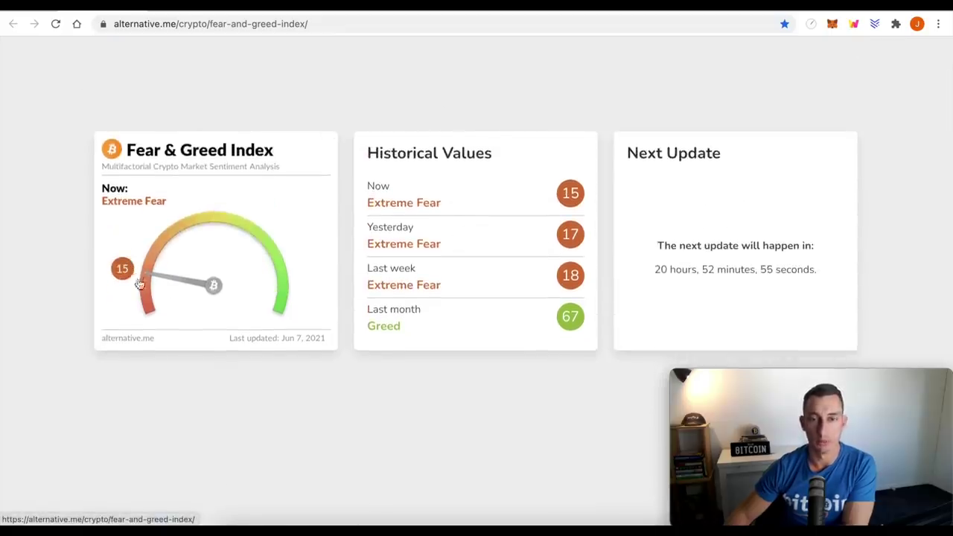
key(ctrl+Tab)
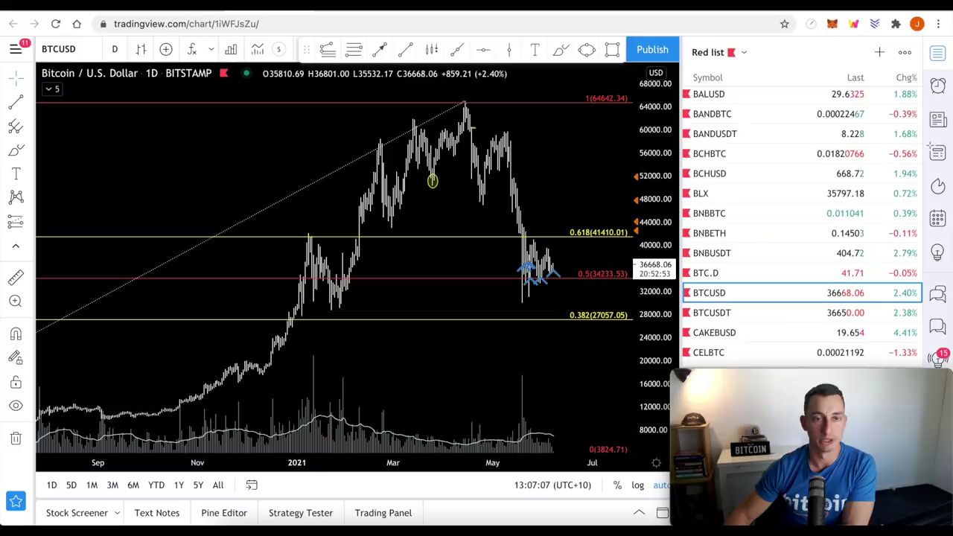
scroll(455, 284, up, 5)
scroll(457, 293, up, 3)
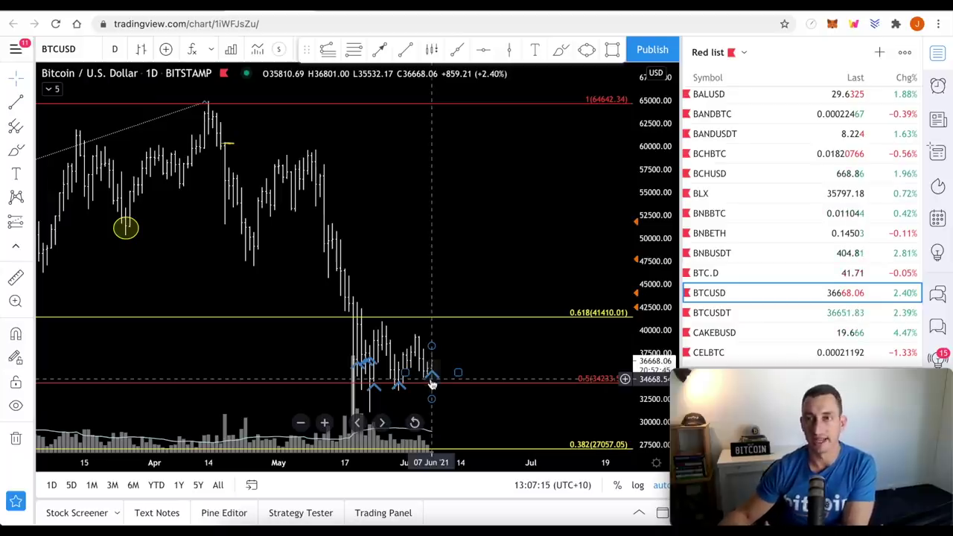
scroll(432, 384, up, 3)
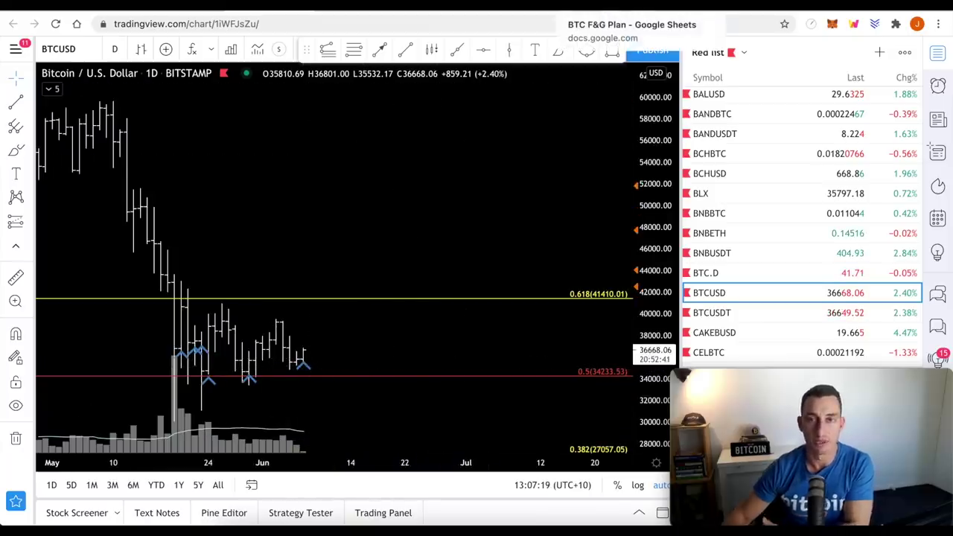
Step: Return to the BTC F&G Plan spreadsheet and review the When to sell entry and its plan note in row 4
click(574, 6)
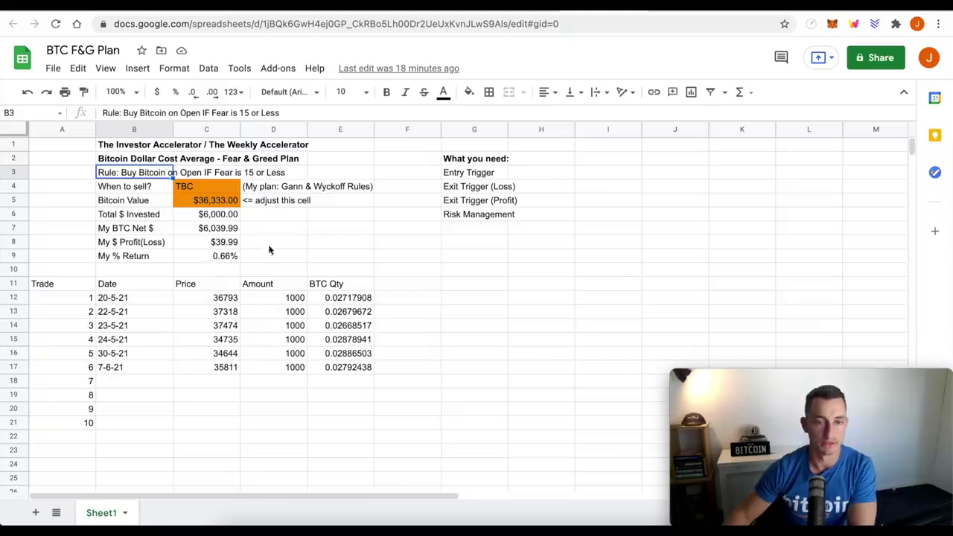
key(Down)
key(Right)
key(Right)
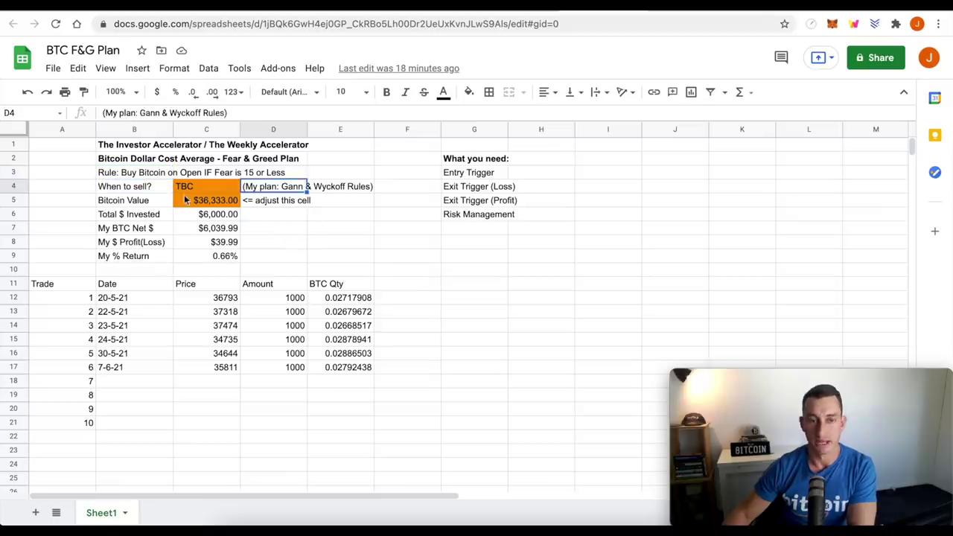
click(195, 189)
click(269, 188)
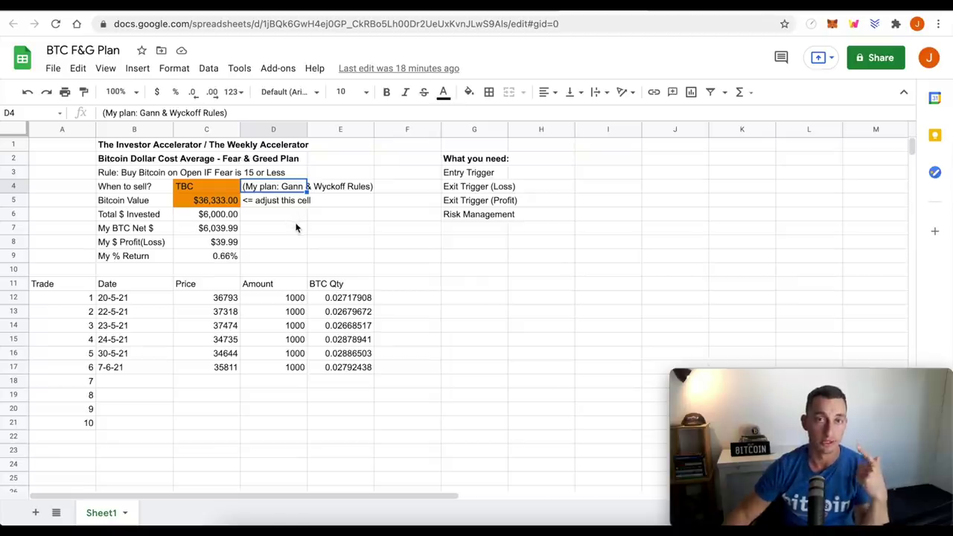
Step: Review the plan heading in B1 and the summary results in C6:C9
click(149, 147)
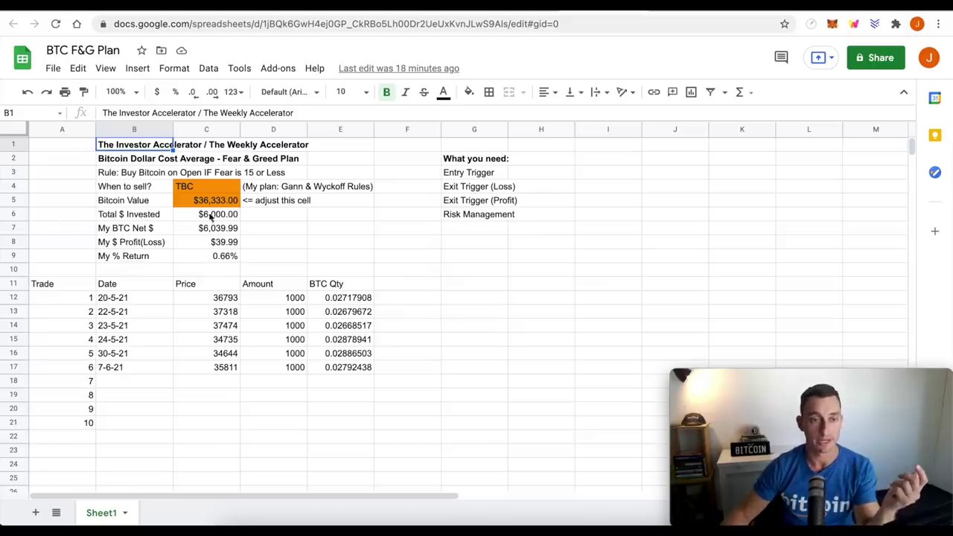
drag(212, 216, 216, 260)
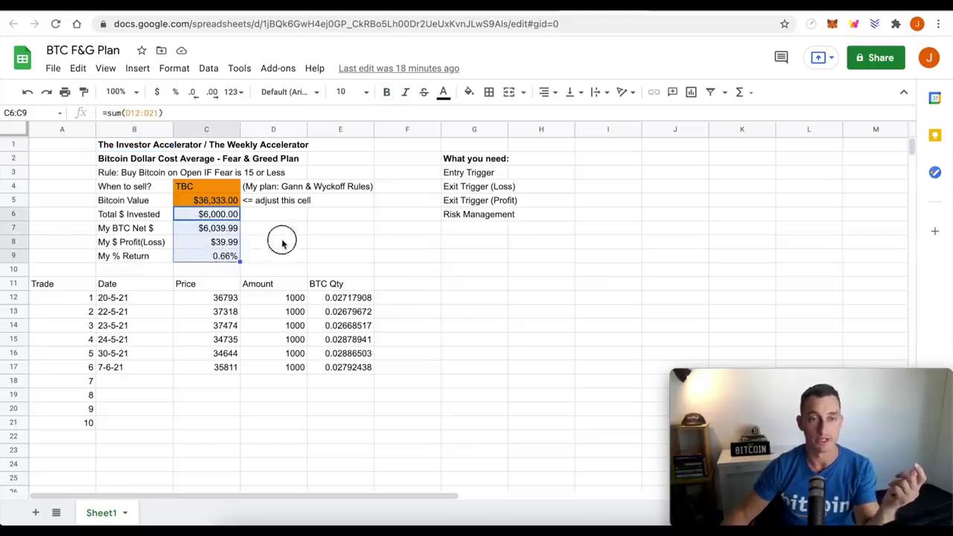
click(276, 240)
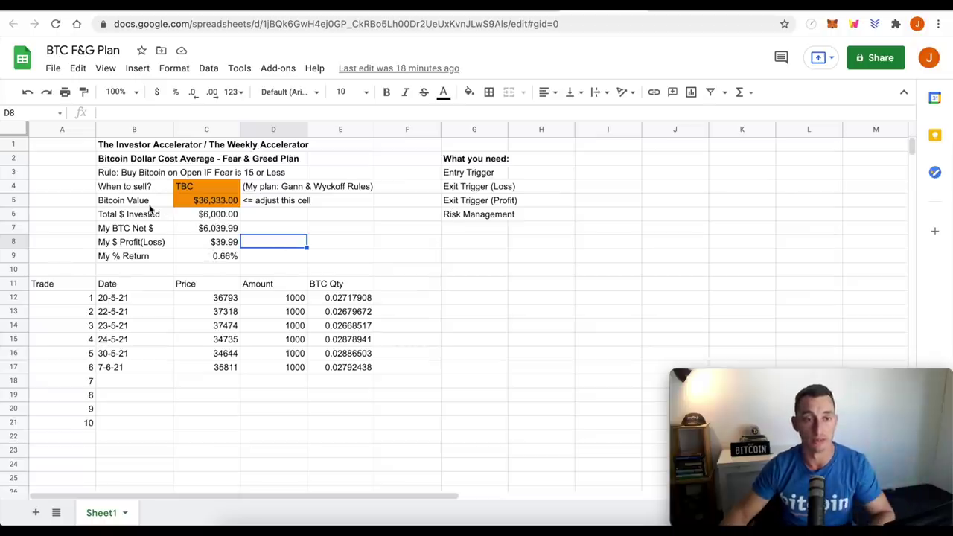
Step: Inspect the Bitcoin Value in C5, the Total $ Invested formula in C6 and the first two trade amounts
click(201, 203)
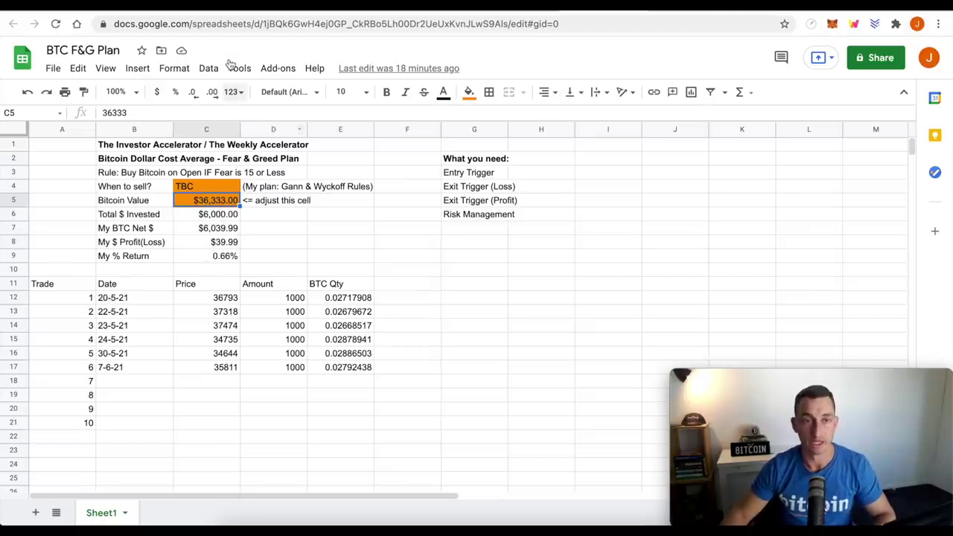
click(153, 216)
click(223, 218)
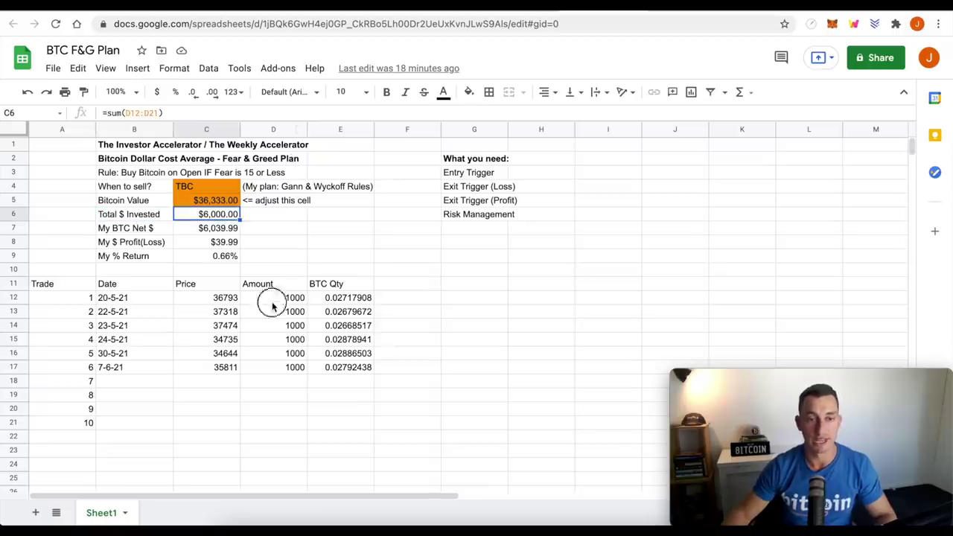
click(272, 301)
click(274, 316)
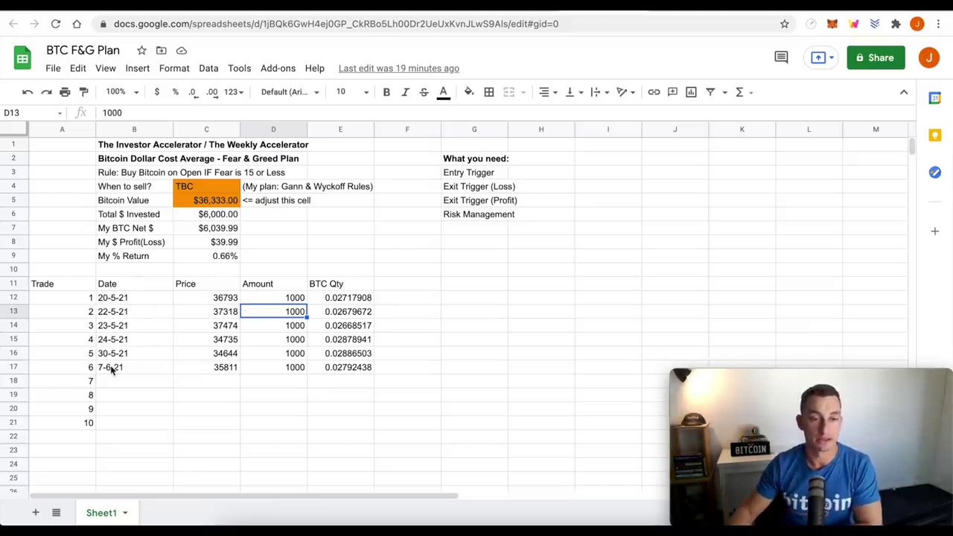
Step: Compare the first trade's price in C12 with the BTCUSD chart, and return to the spreadsheet
click(226, 298)
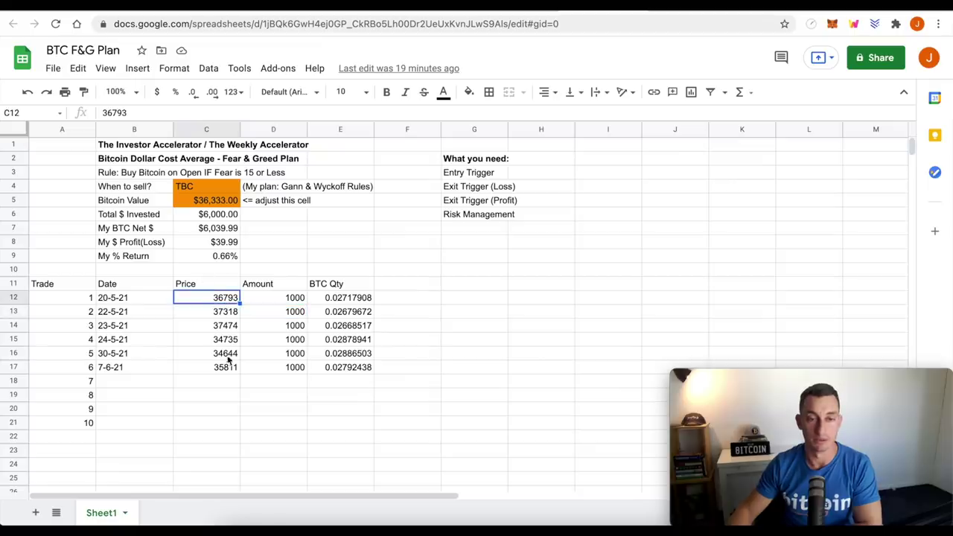
click(271, 9)
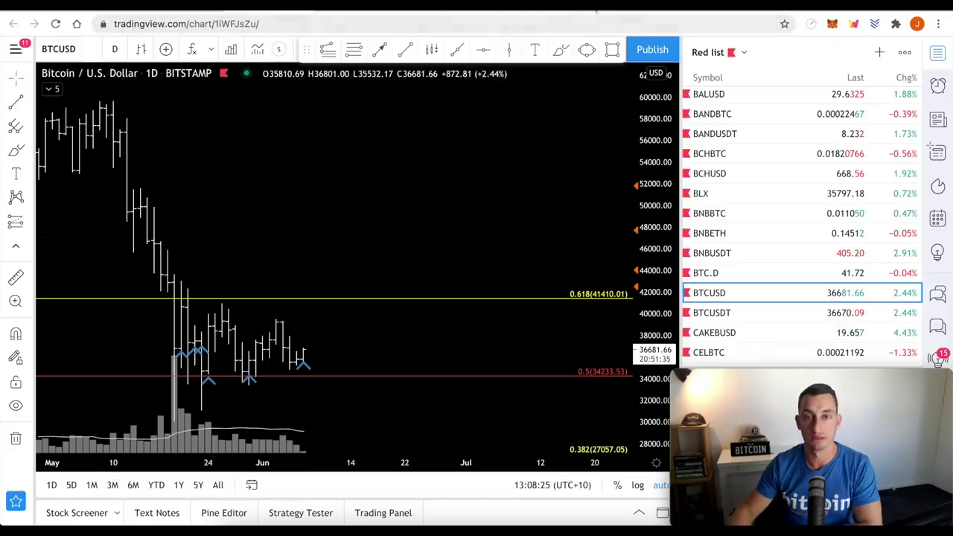
key(ctrl+shift+Tab)
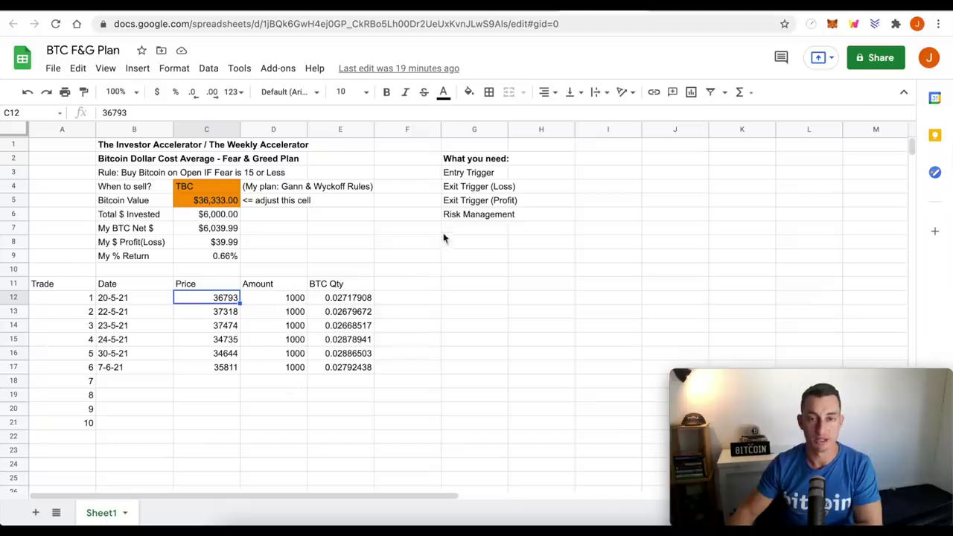
Step: Review the Exit Trigger (Profit) and Risk Management requirements alongside the first trade's amount in D12
click(476, 202)
click(471, 216)
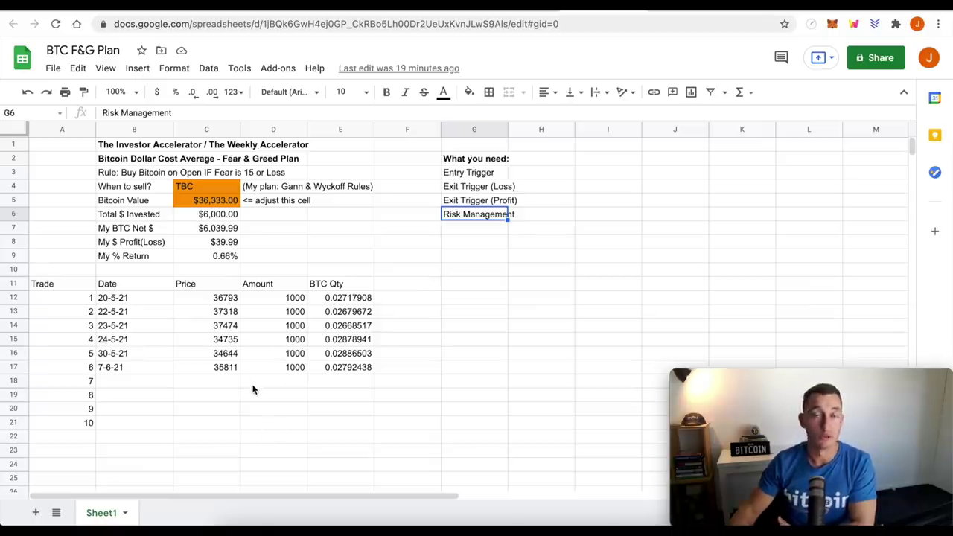
click(294, 300)
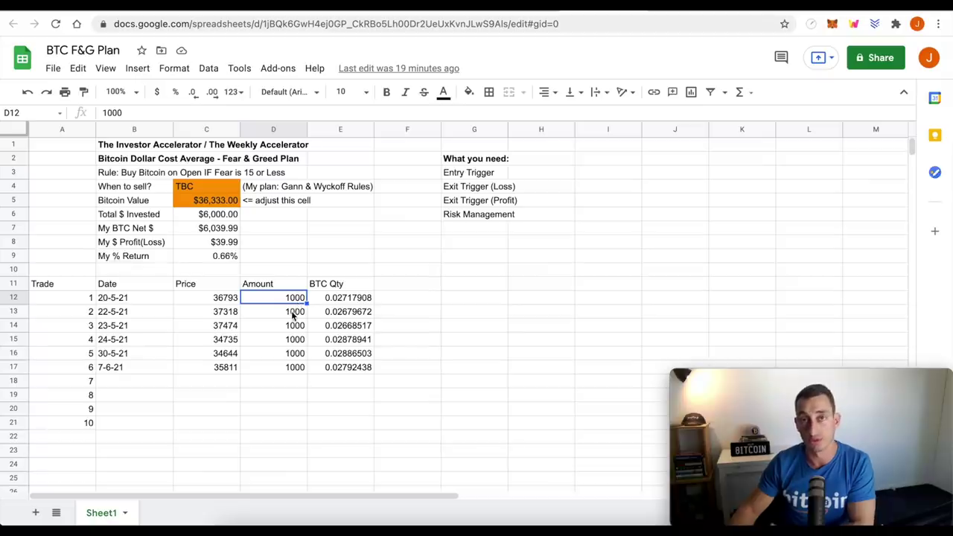
click(464, 218)
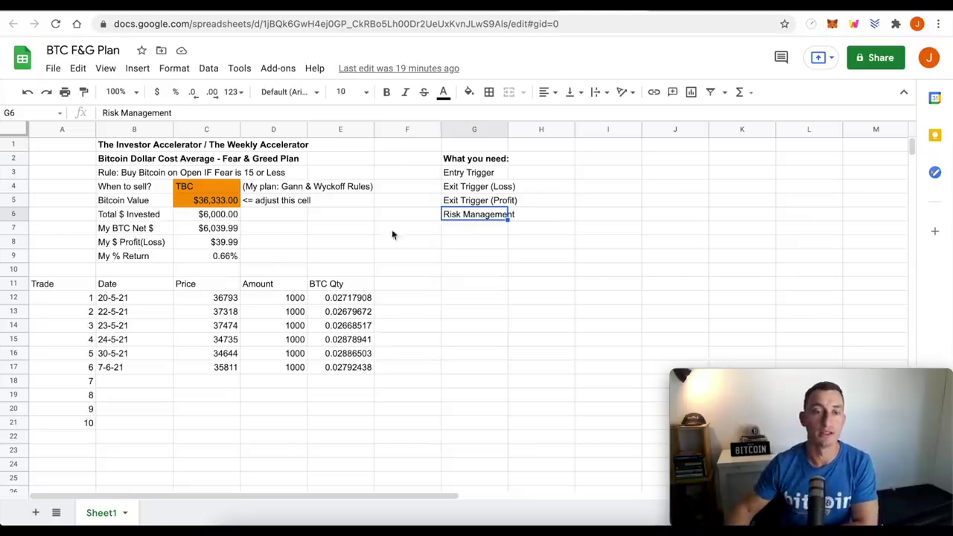
click(279, 298)
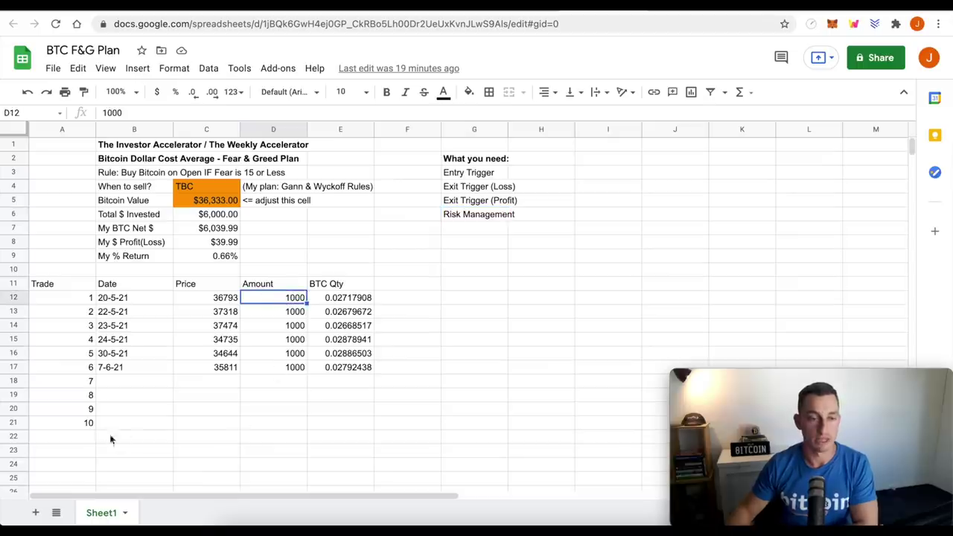
Step: Inspect how the first trade's BTC Qty derives from amount and price, and sum the quantities in E12:E17
click(345, 287)
click(288, 302)
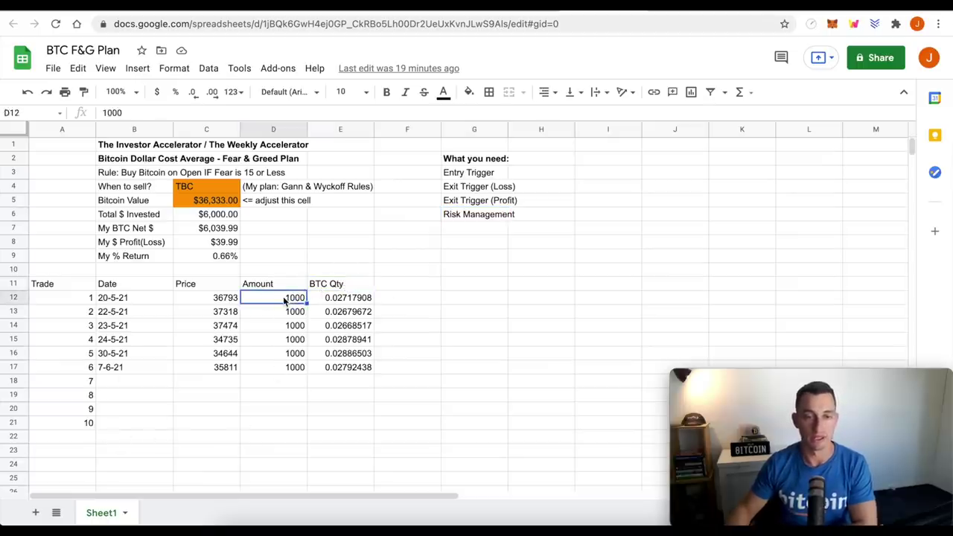
click(218, 300)
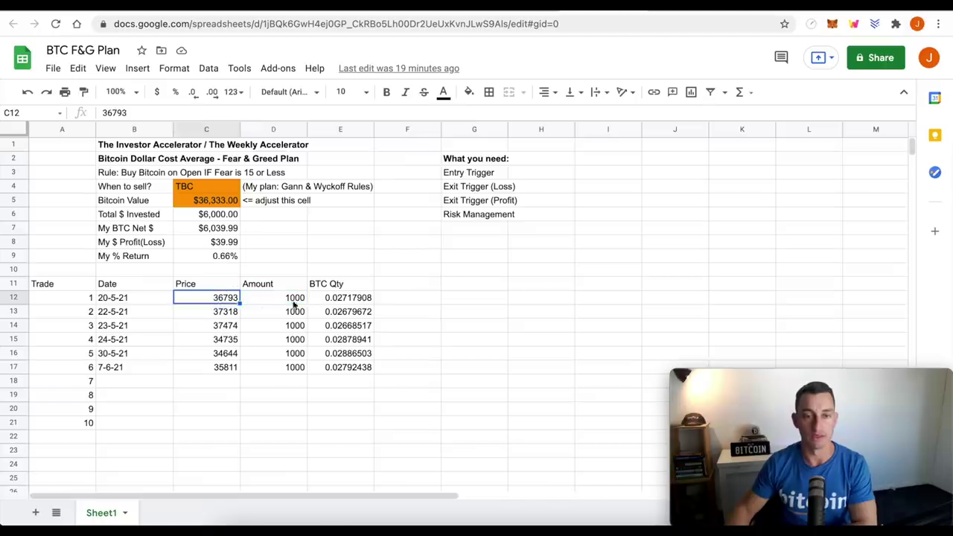
click(334, 302)
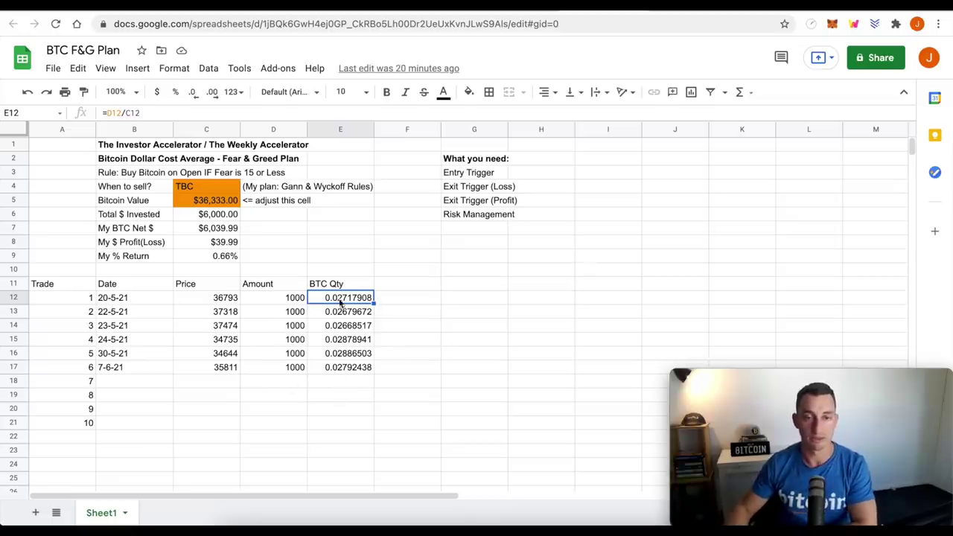
drag(333, 301, 341, 368)
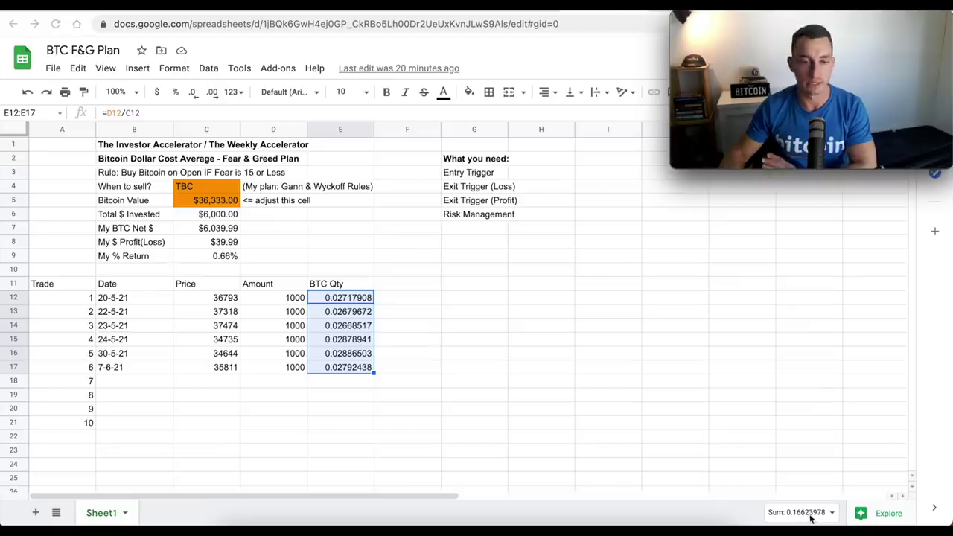
Step: Test the Total $ Invested formula by entering 1000 as trade 7's amount in D18, and clear that entry
click(207, 216)
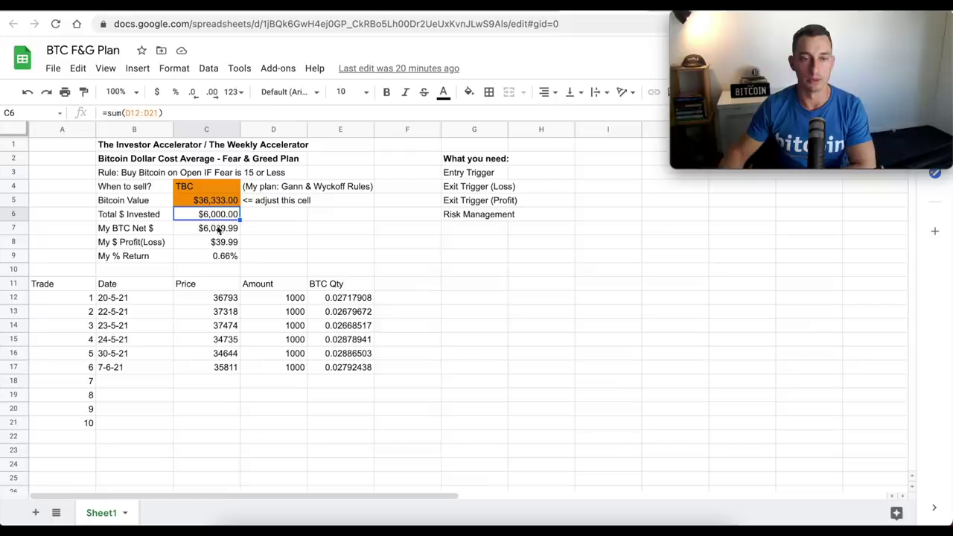
click(274, 386)
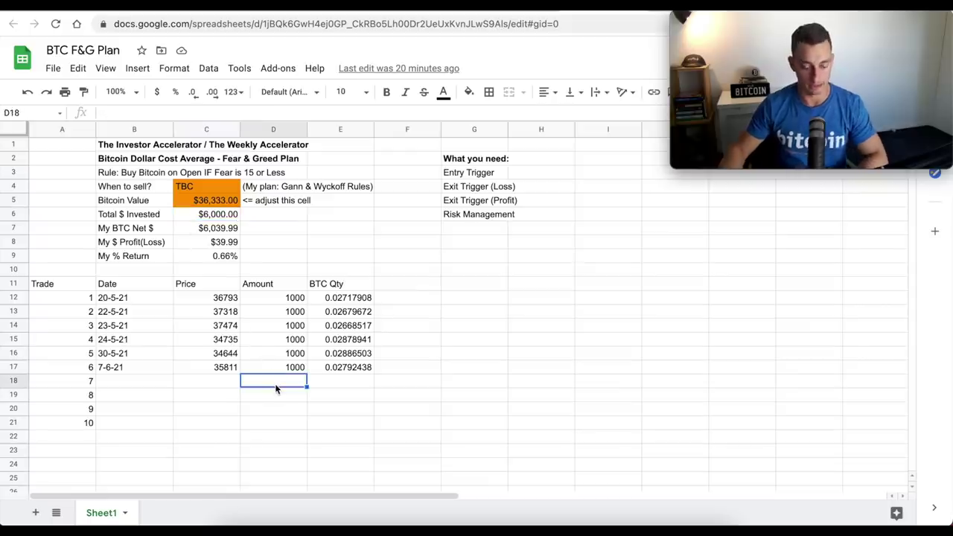
text(1000)
key(Return)
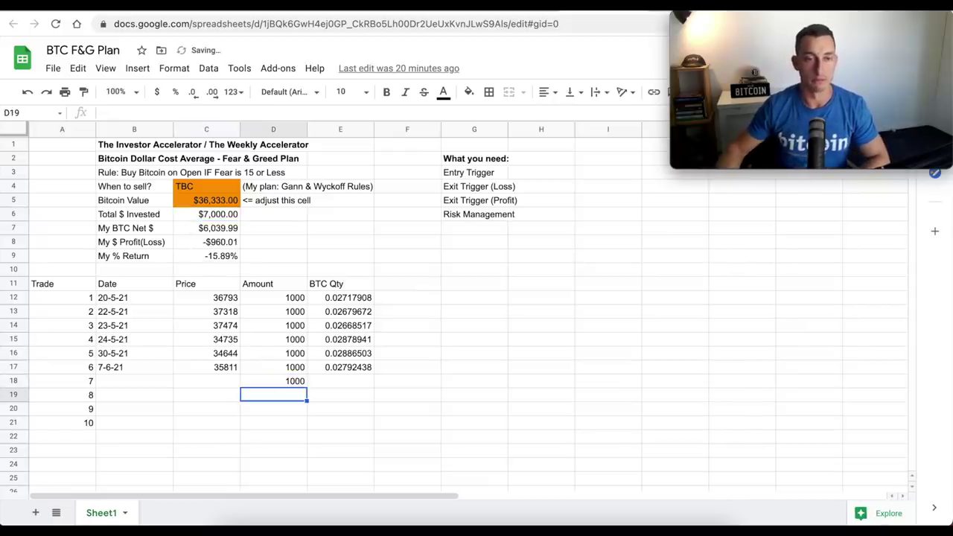
click(294, 381)
key(Delete)
Step: Inspect the formulas behind My BTC Net $, My $ Profit(Loss) and My % Return in C7:C9
click(136, 232)
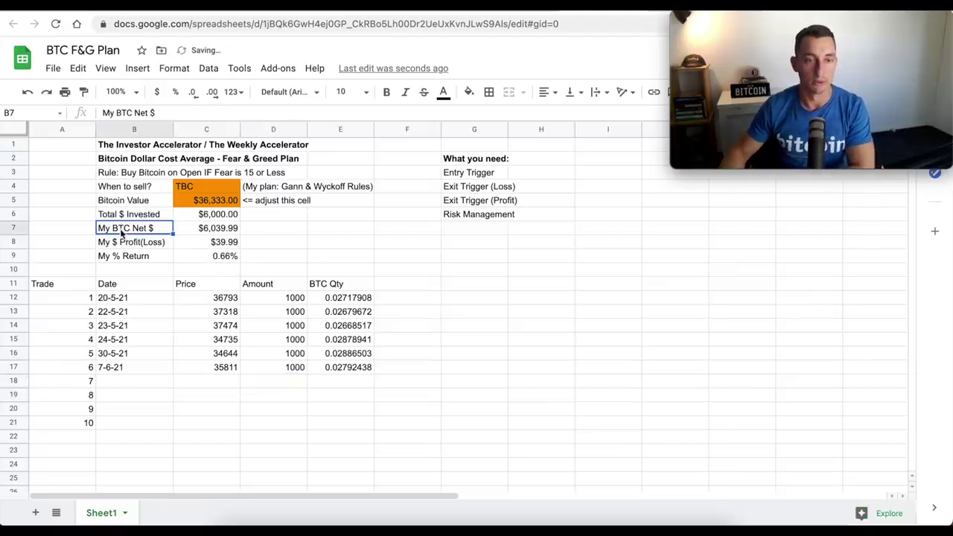
click(196, 233)
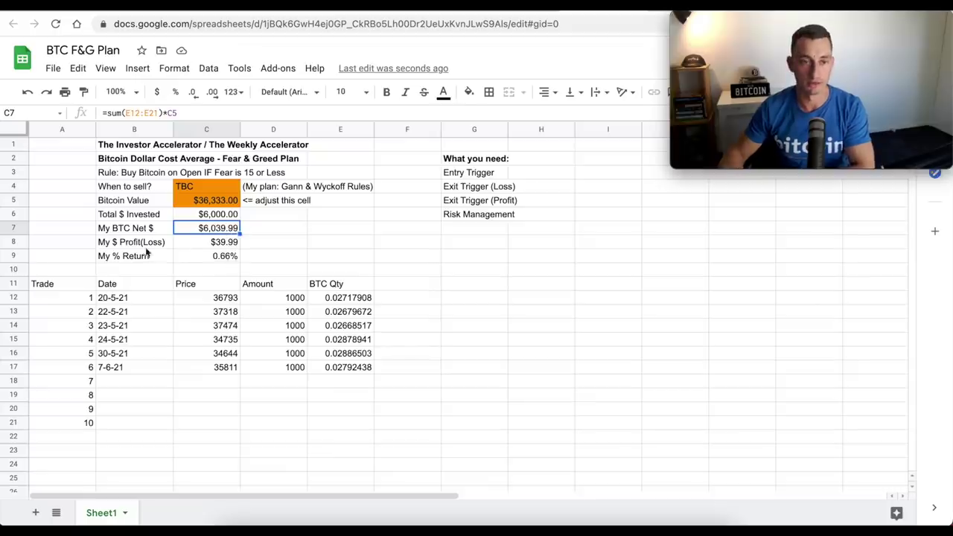
click(212, 245)
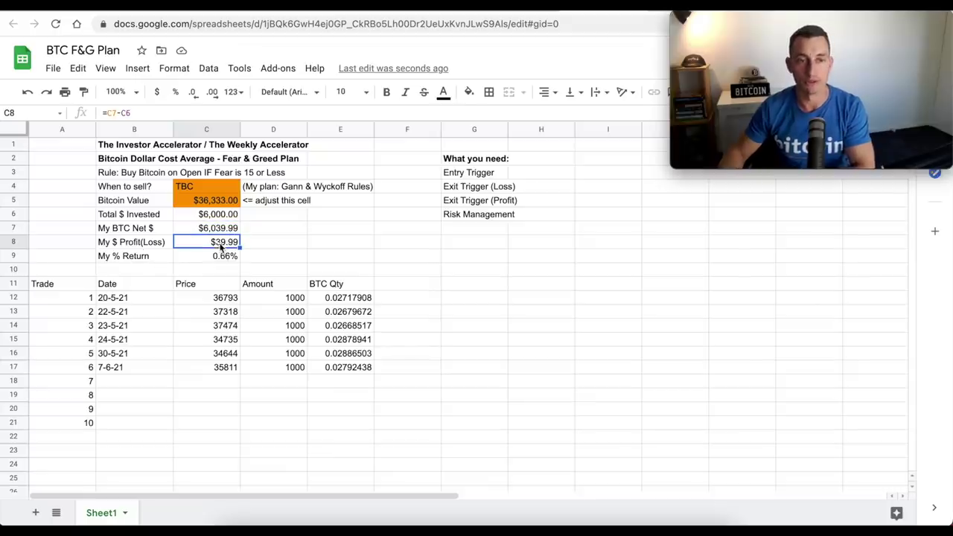
click(135, 258)
click(213, 261)
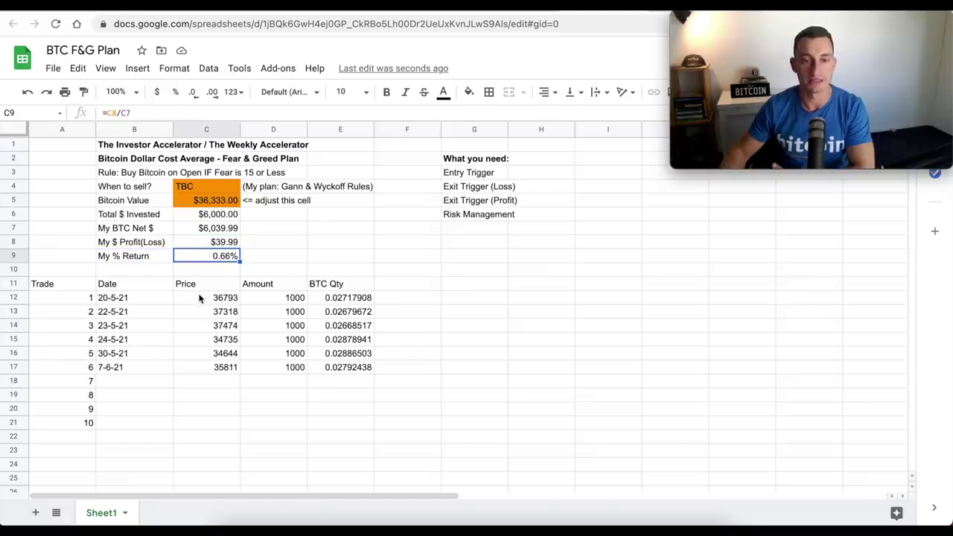
click(333, 385)
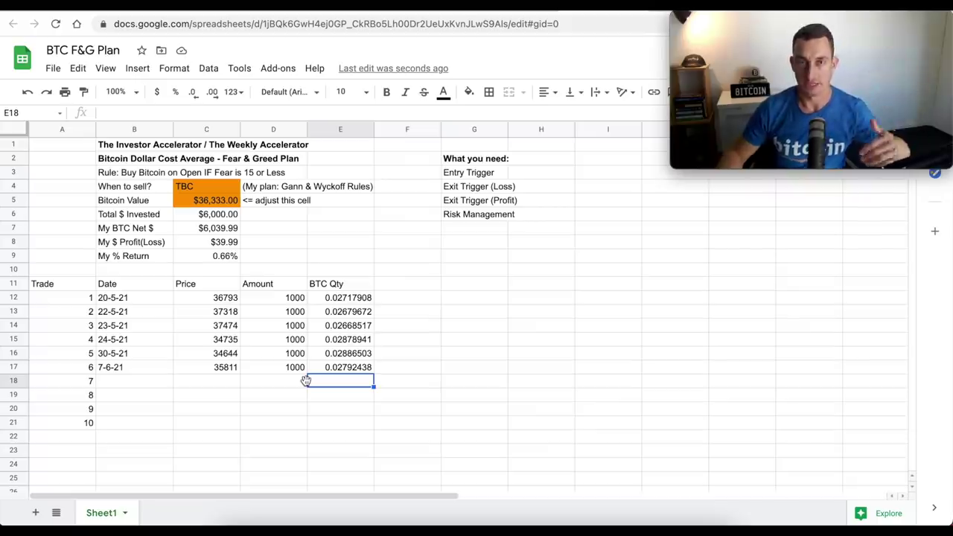
Step: Test the plan's return by setting the Bitcoin Value in C5 to 100000
click(211, 205)
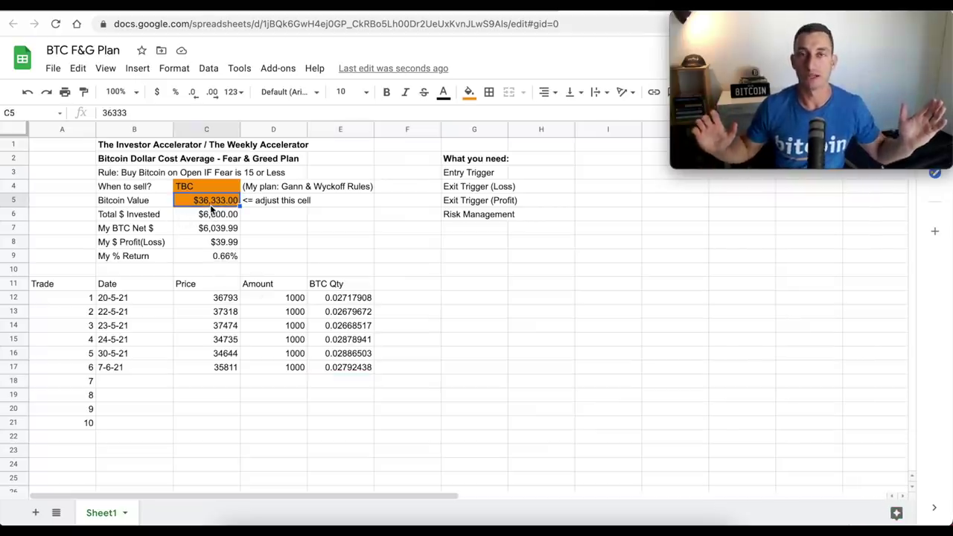
text(1000)
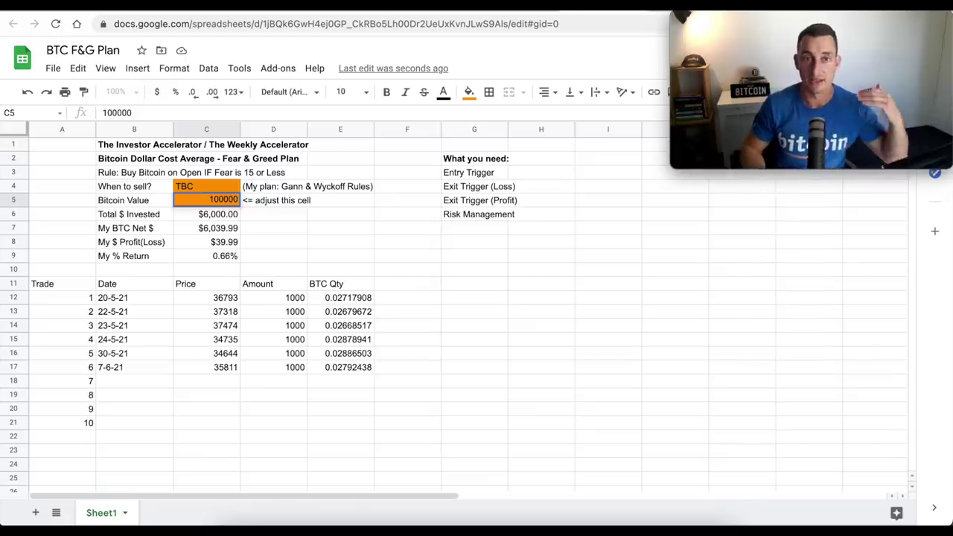
key(Return)
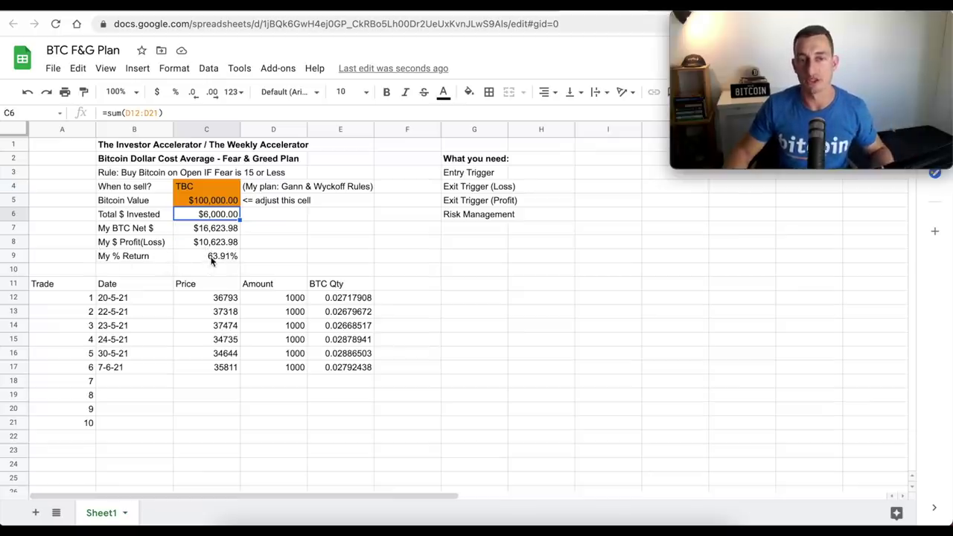
Step: Set the Bitcoin Value in C5 to 150000 and check the resulting profit in C8
click(209, 204)
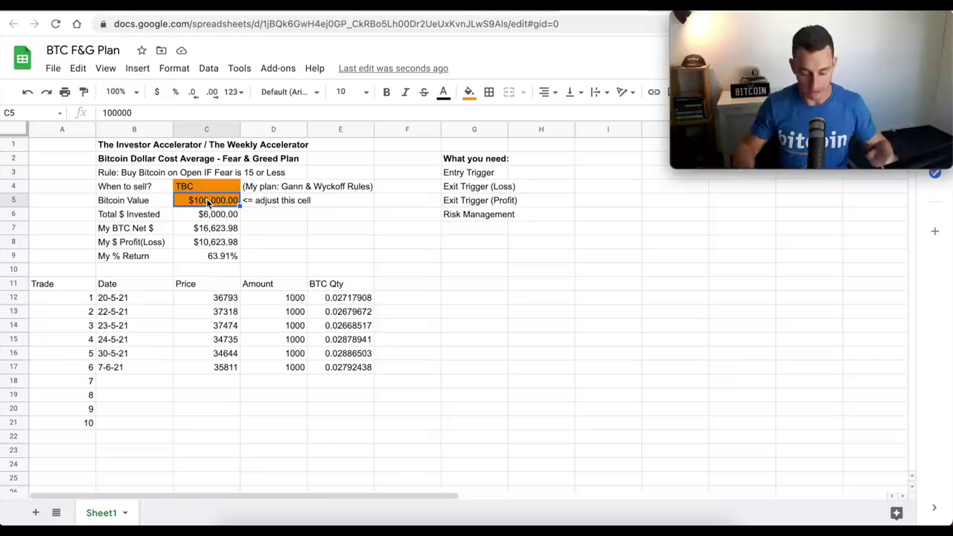
text(150000)
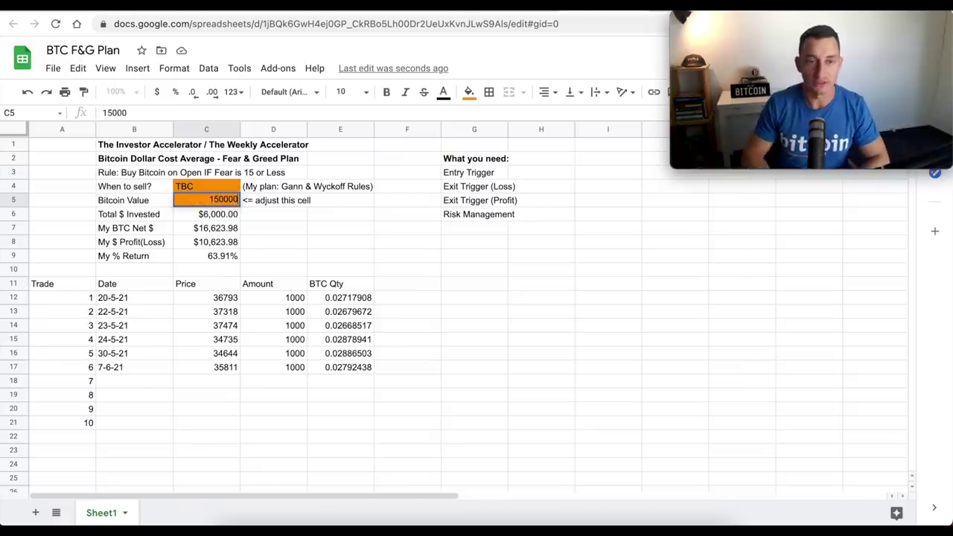
key(Return)
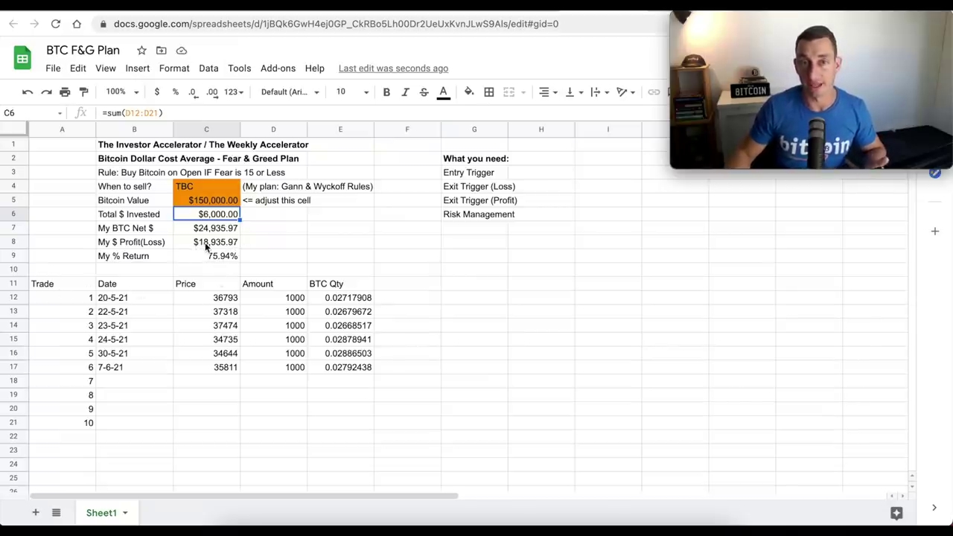
click(207, 248)
click(263, 246)
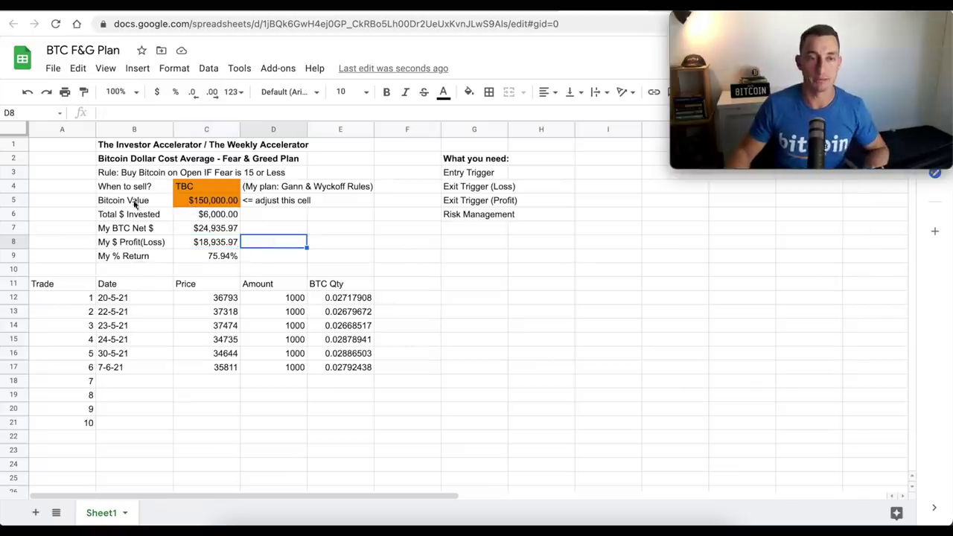
Step: Review the When to sell? rule in row 4 together with the plan title and the My % Return row
click(14, 187)
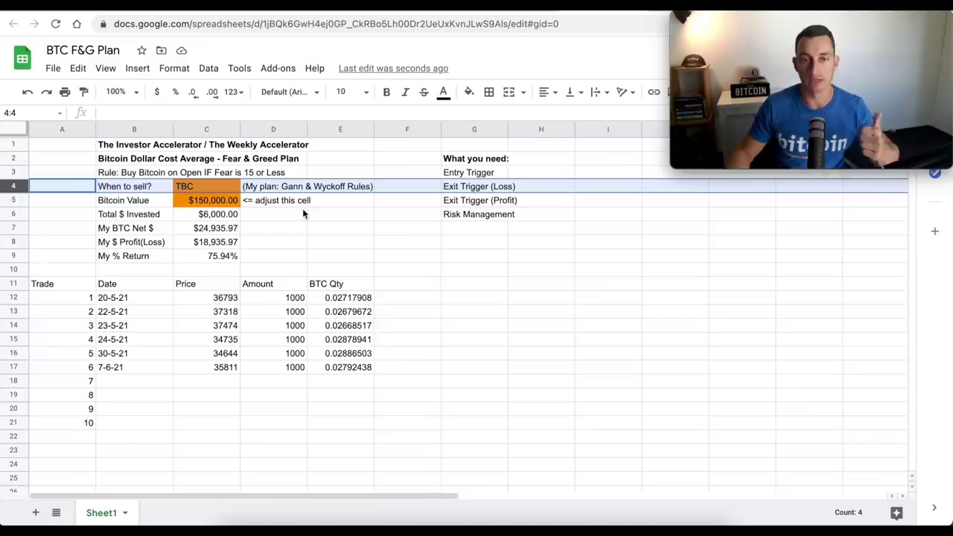
click(147, 149)
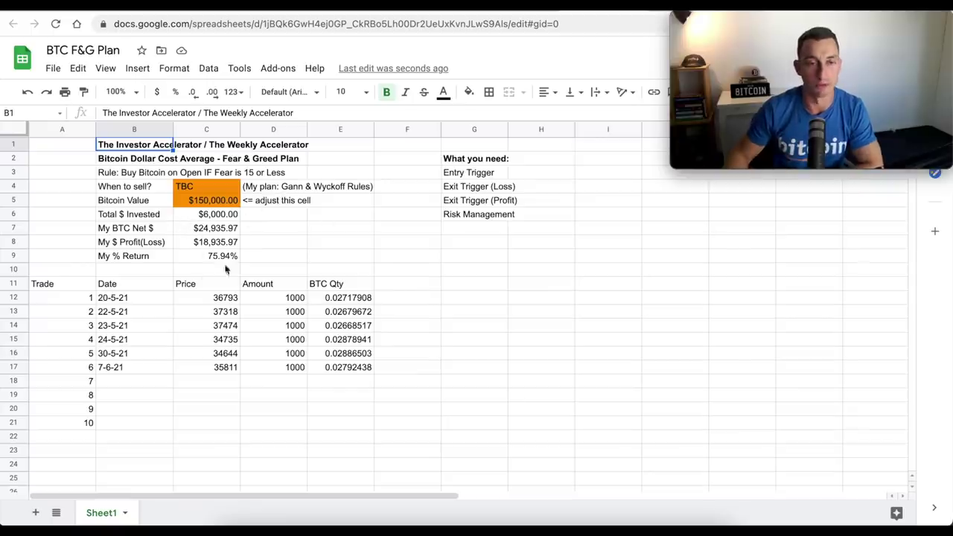
click(284, 256)
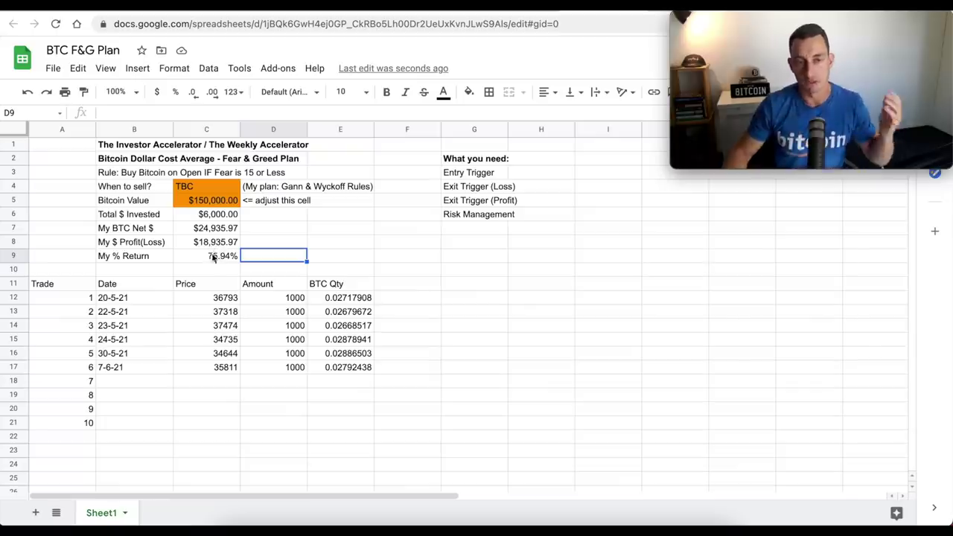
Step: Set the Bitcoin Value in C5 to 152000
click(202, 201)
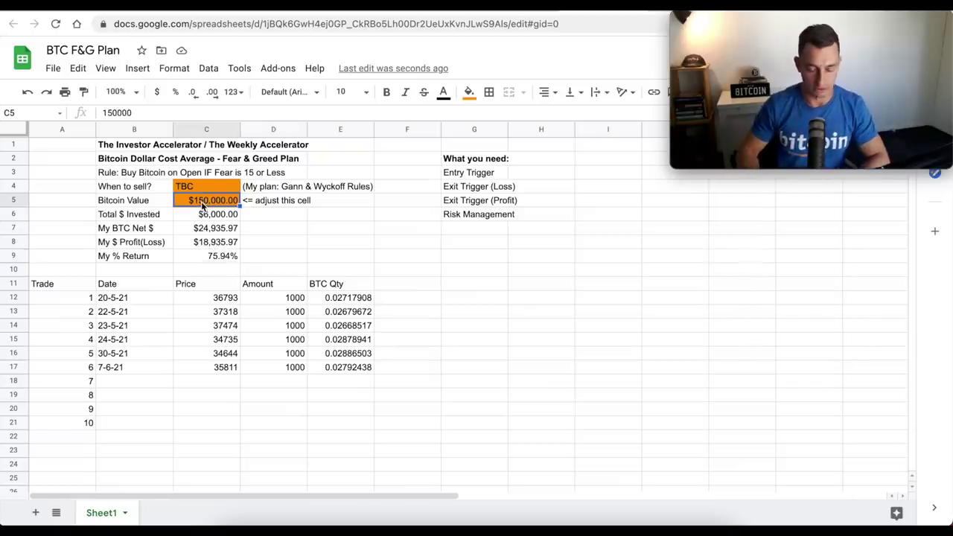
text(152000)
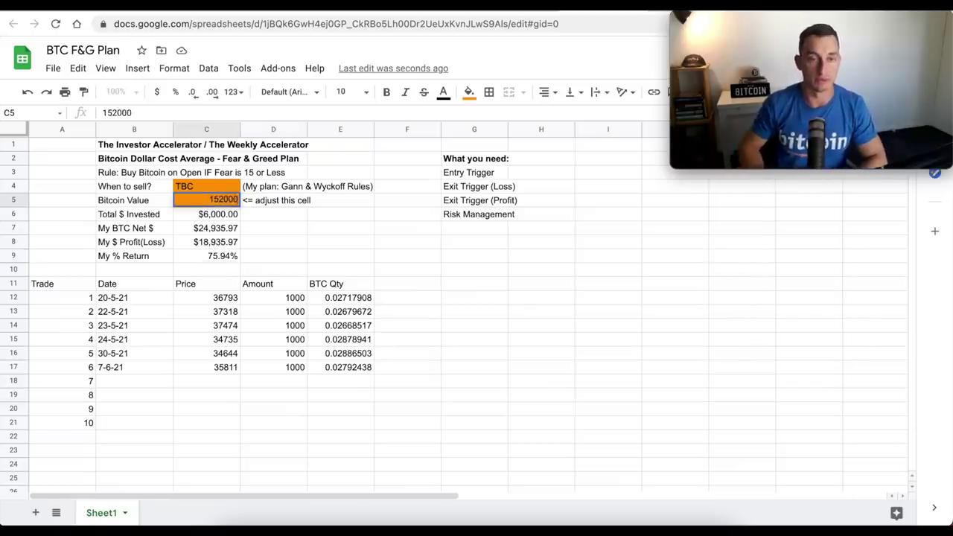
key(Return)
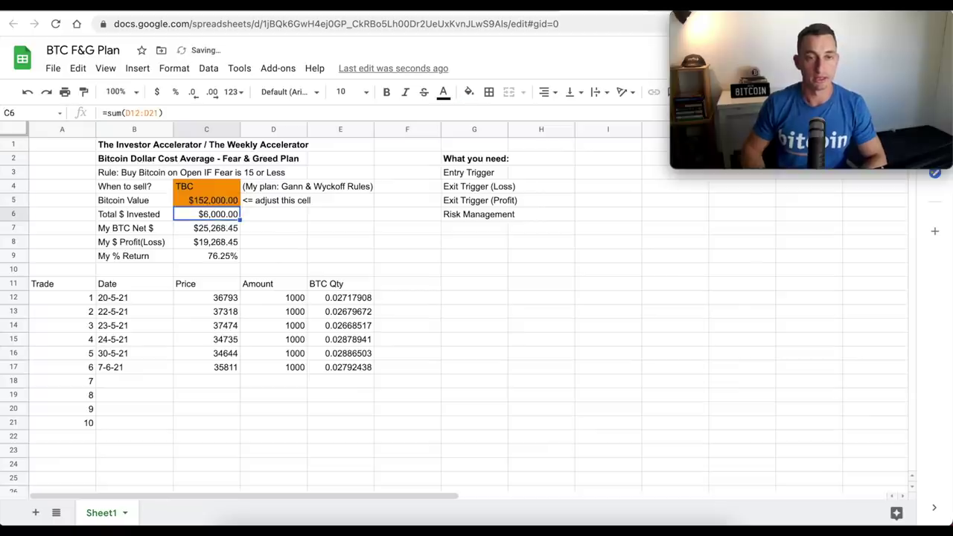
Step: Set the Bitcoin Value in C5 to 160,000 and check the profit row
click(202, 201)
text(160,000)
key(Return)
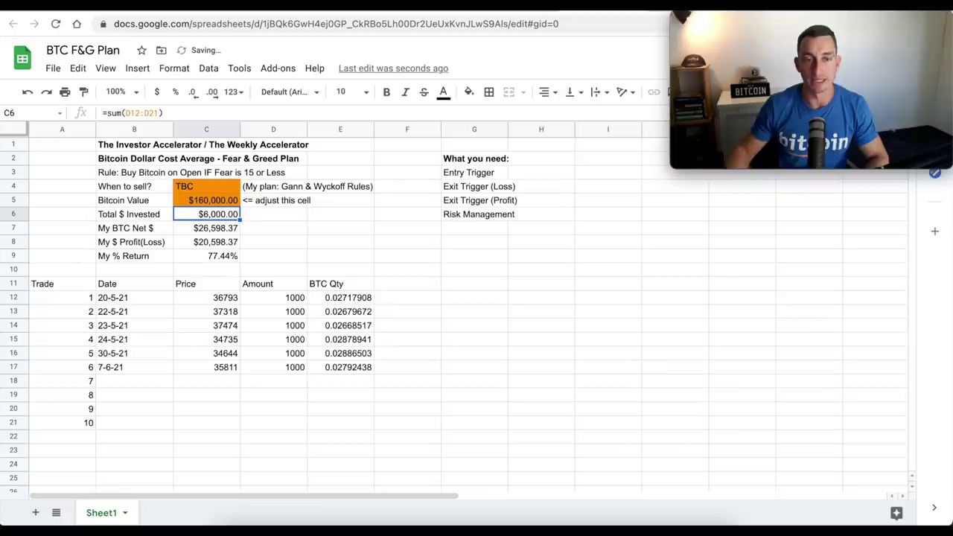
click(301, 243)
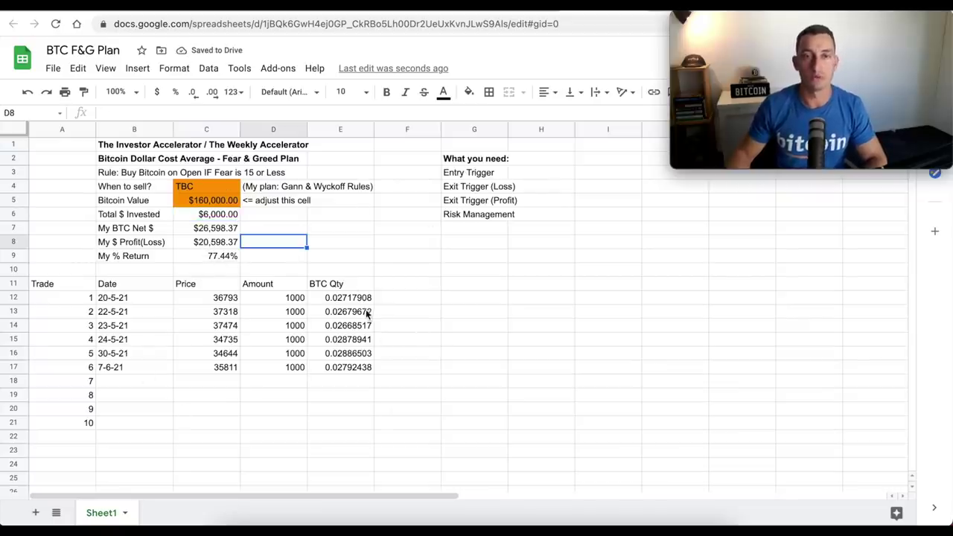
Step: Switch to the weekly BLX chart in TradingView and move the Fibonacci levels' upper anchor to the April 2021 high, at about 64128
key(ctrl+Tab)
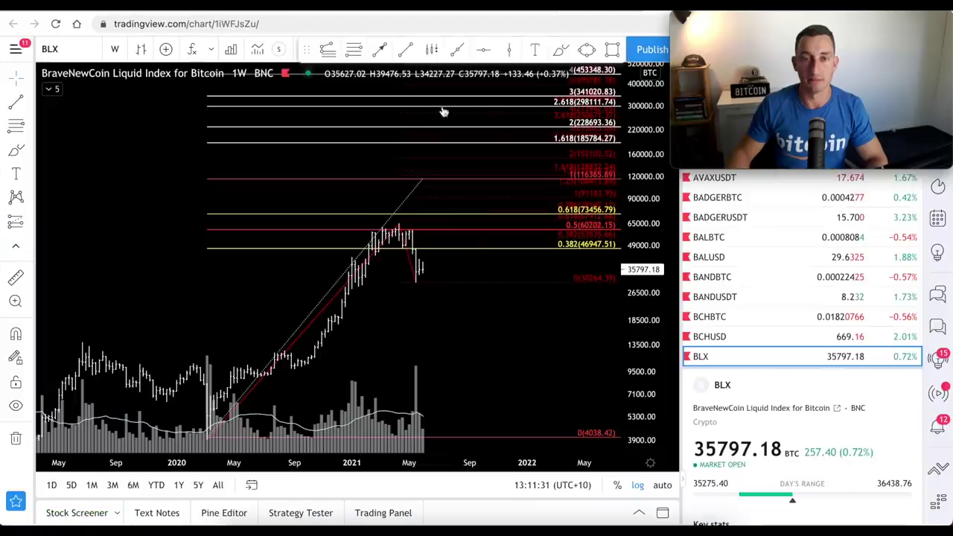
drag(483, 343, 424, 345)
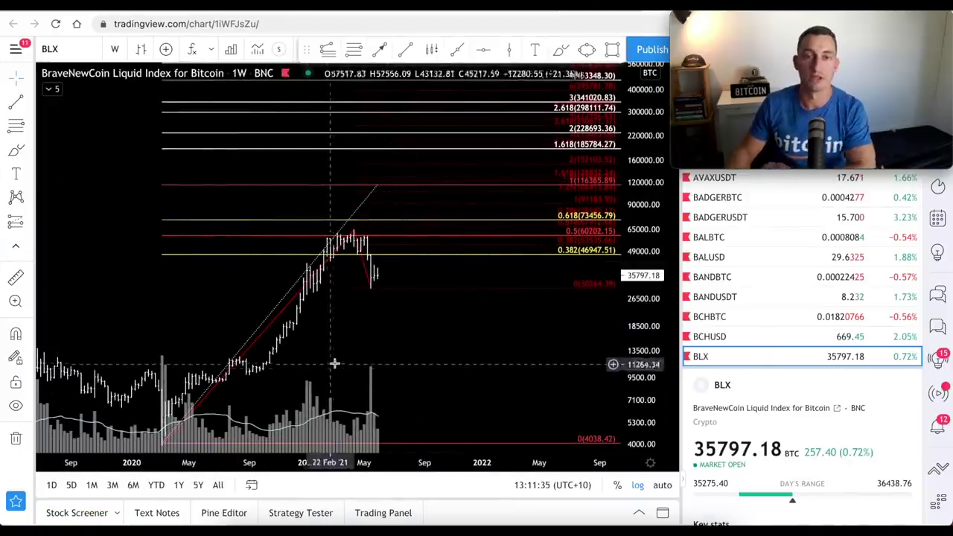
drag(377, 188, 356, 232)
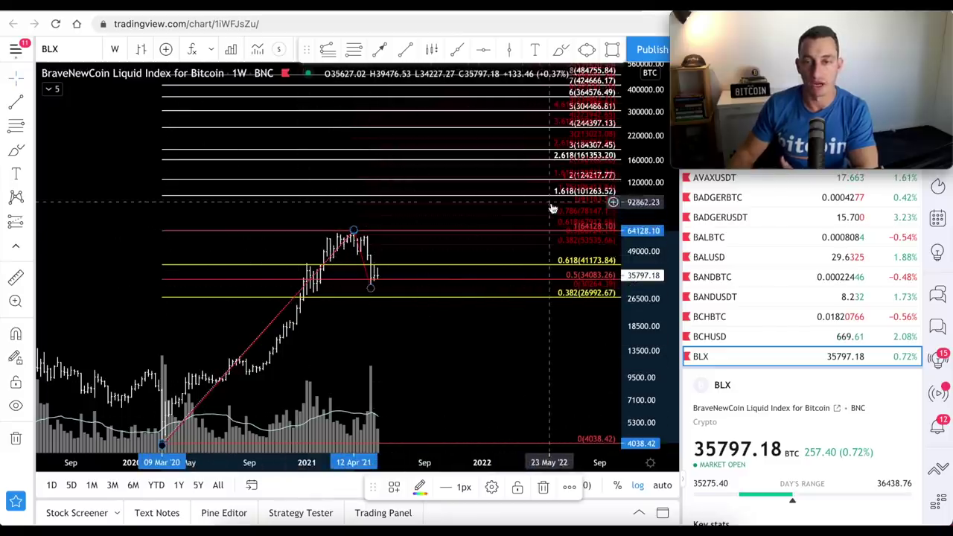
Step: Examine the Fibonacci extension levels above the price and refine the upper anchor at the April 2021 high to about 64670
drag(650, 222, 661, 132)
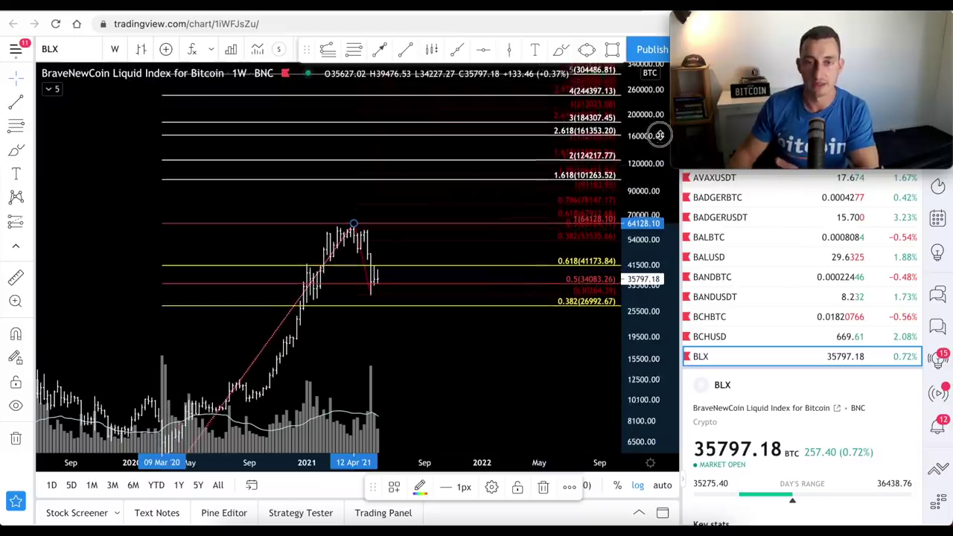
drag(109, 253, 127, 348)
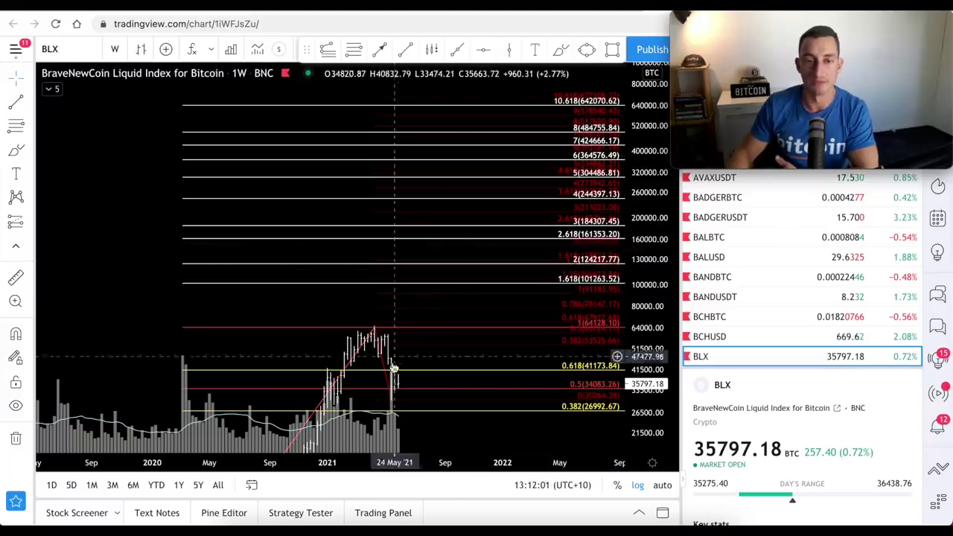
click(336, 333)
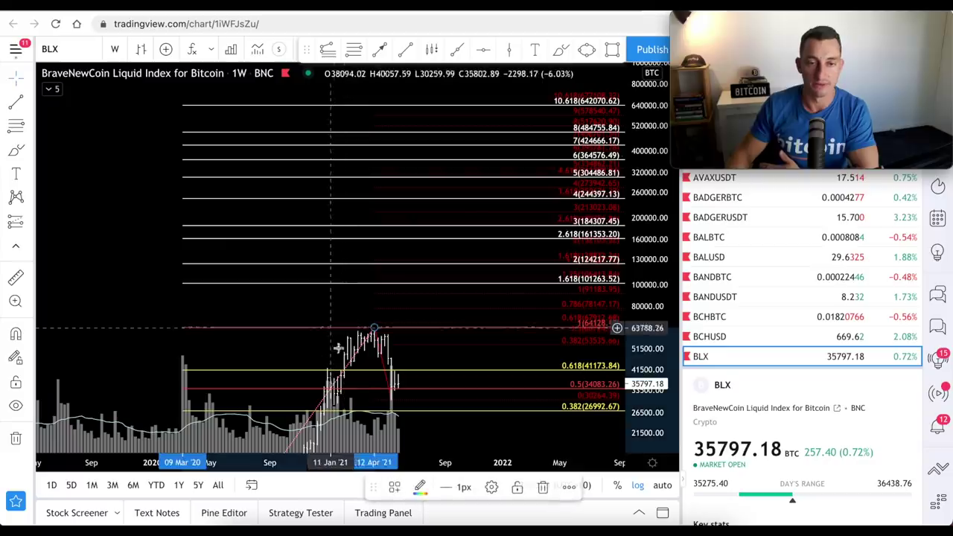
scroll(329, 333, down, 5)
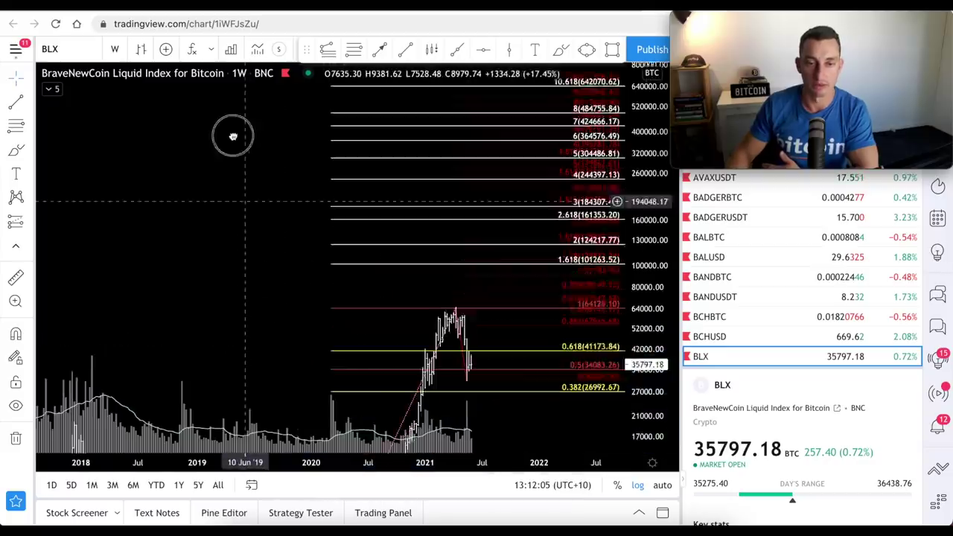
drag(417, 376, 421, 287)
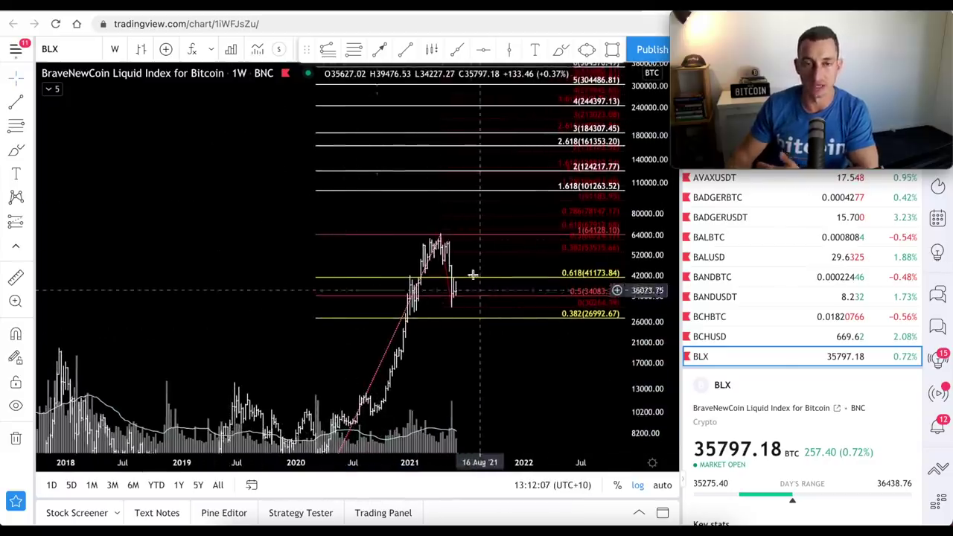
mouse_move(441, 237)
mouse_down()
mouse_move(424, 272)
mouse_move(449, 234)
mouse_move(440, 234)
mouse_up()
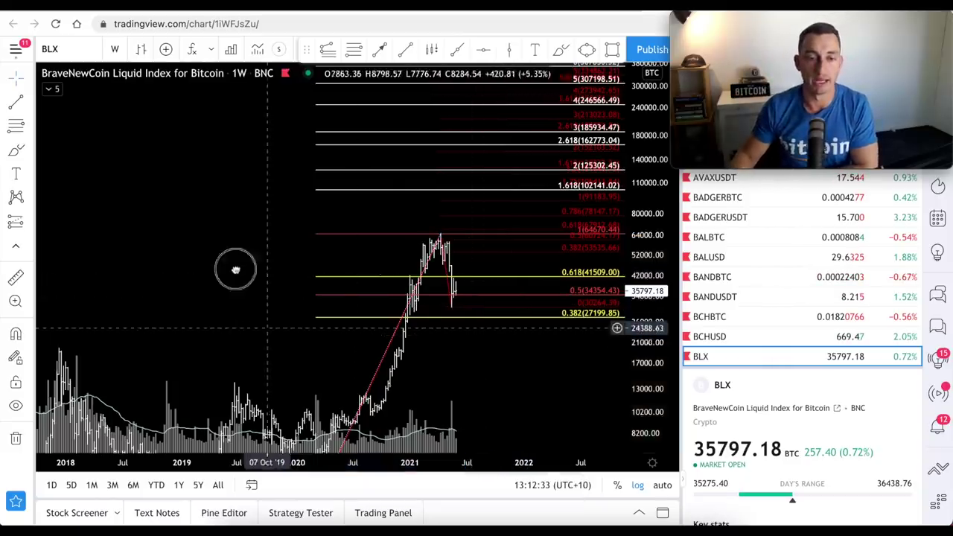
drag(231, 268, 232, 215)
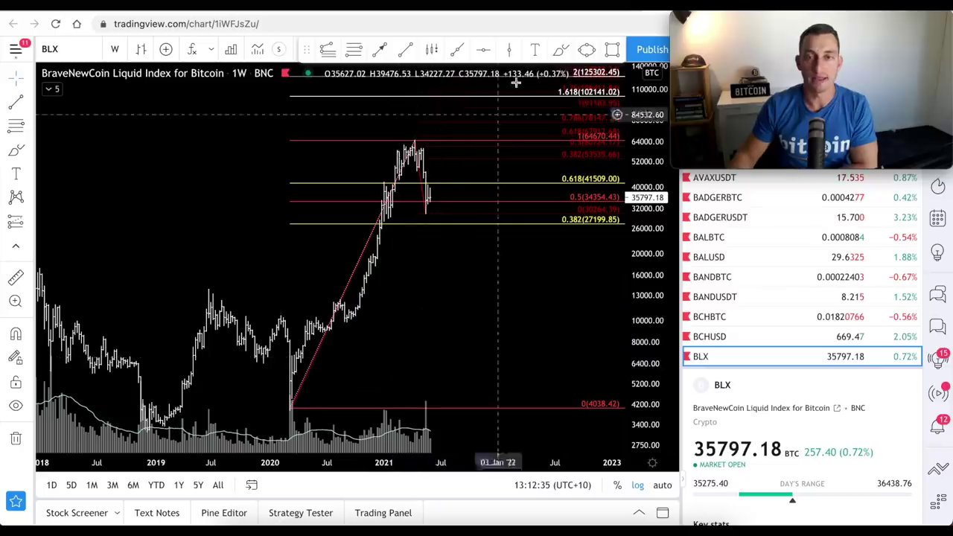
Step: Return to the spreadsheet and review the What you need list from Entry Trigger to Risk Management, alongside the trade amounts in column D
click(593, 11)
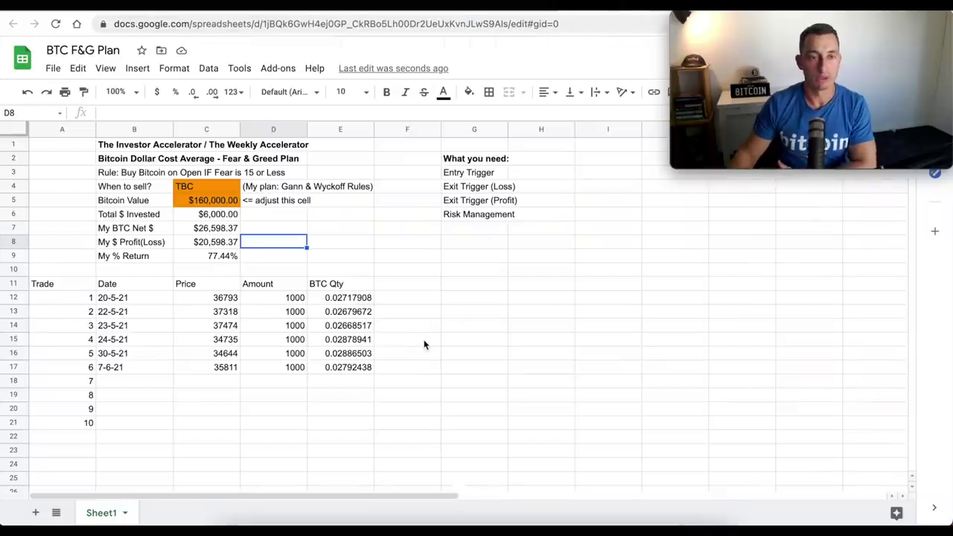
click(480, 177)
click(475, 189)
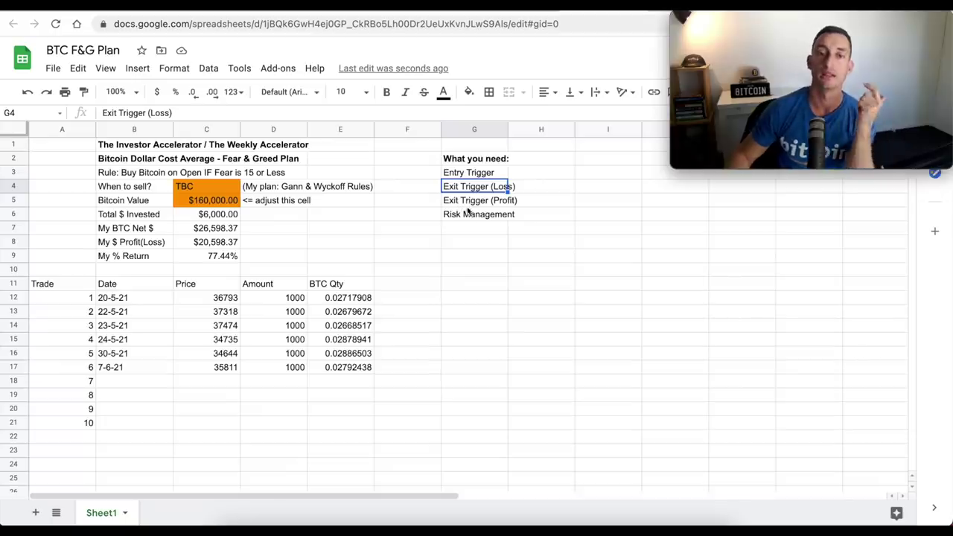
key(Down)
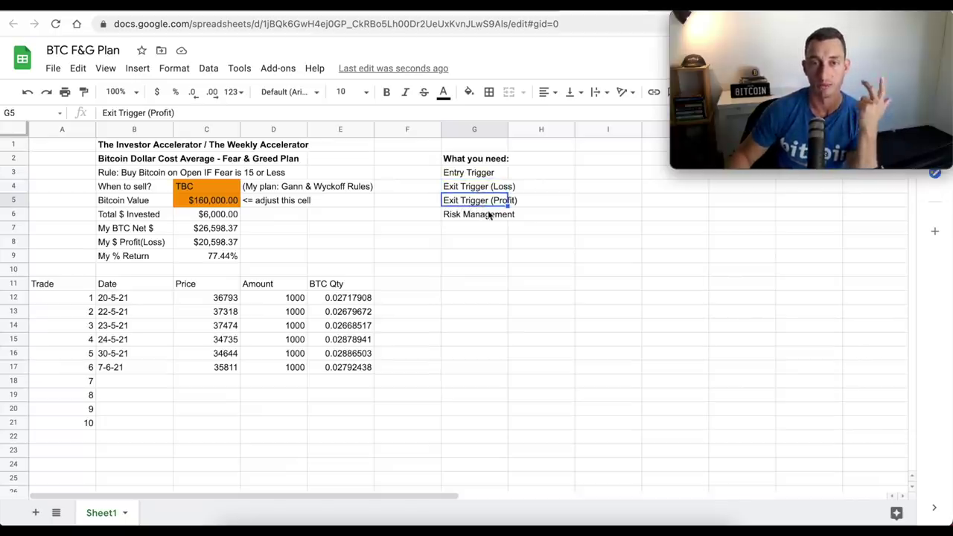
click(481, 229)
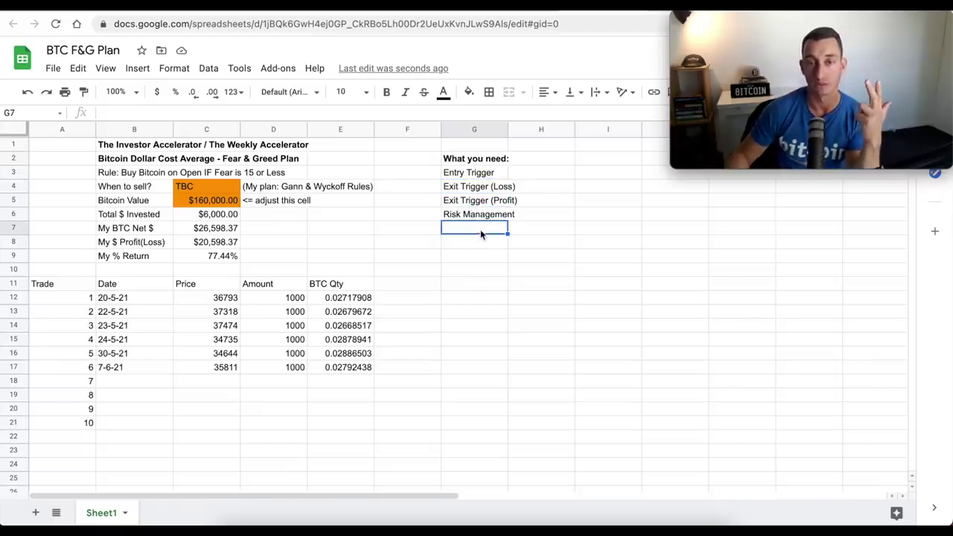
click(477, 216)
drag(271, 298, 271, 372)
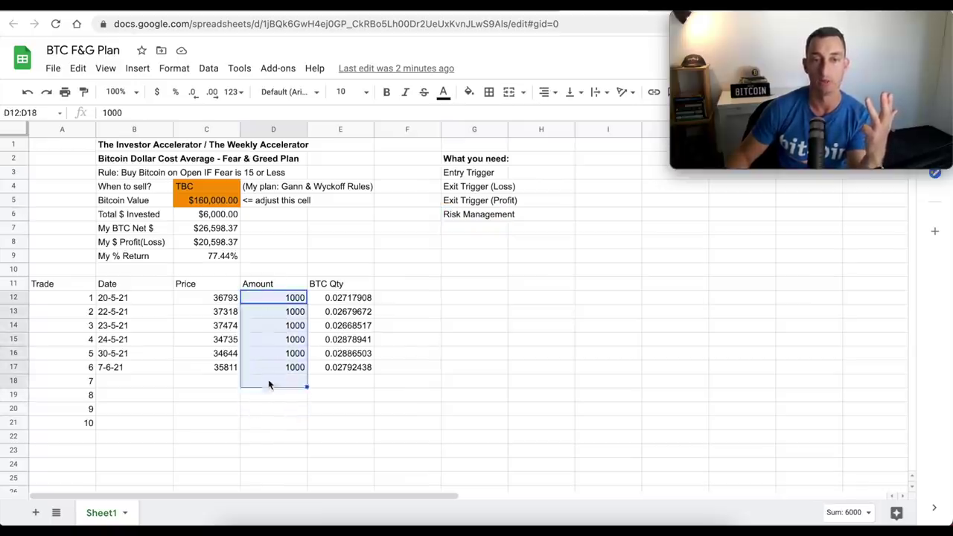
click(466, 339)
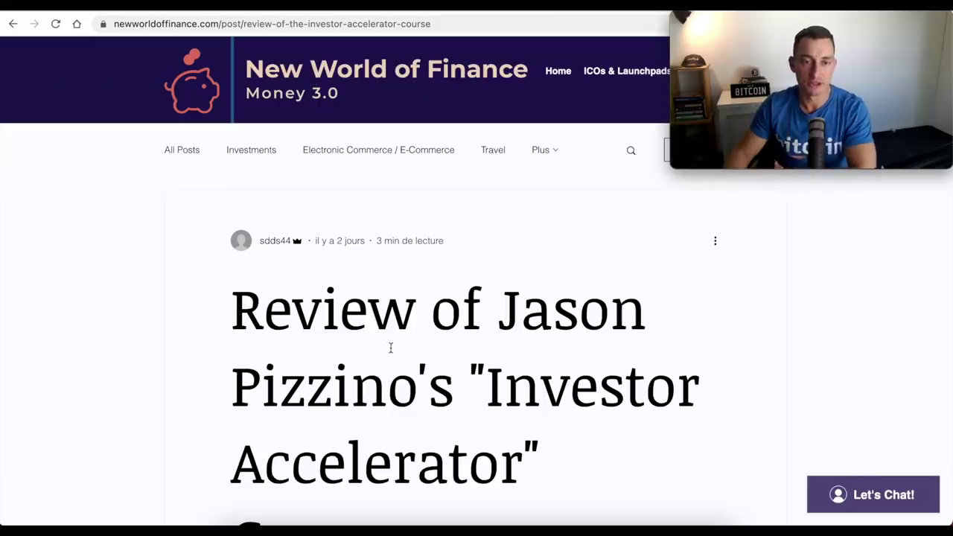
Step: Skim the New World of Finance review of the Investor Accelerator course from its title to the comments section and back
mouse_move(261, 317)
mouse_down()
mouse_move(511, 405)
mouse_move(486, 395)
mouse_up()
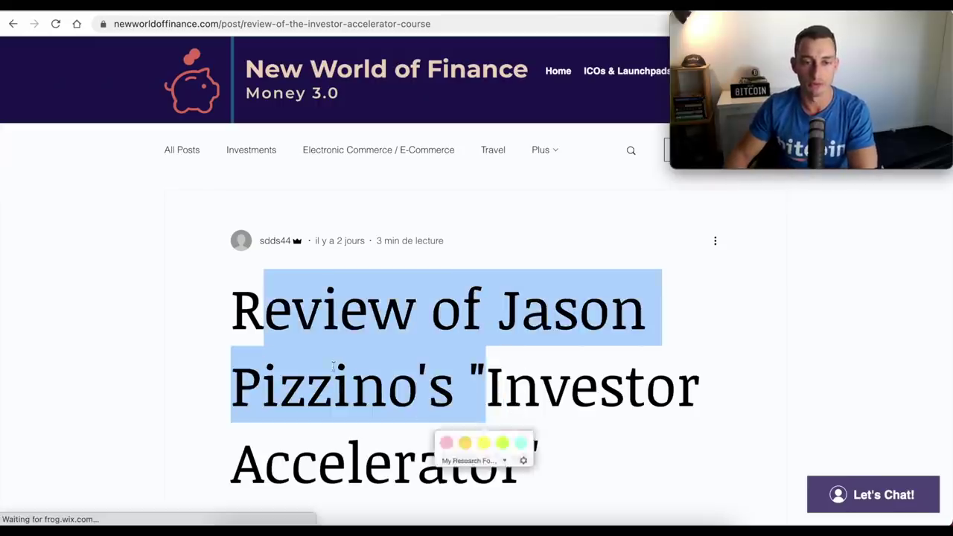
click(334, 365)
scroll(395, 372, down, 15)
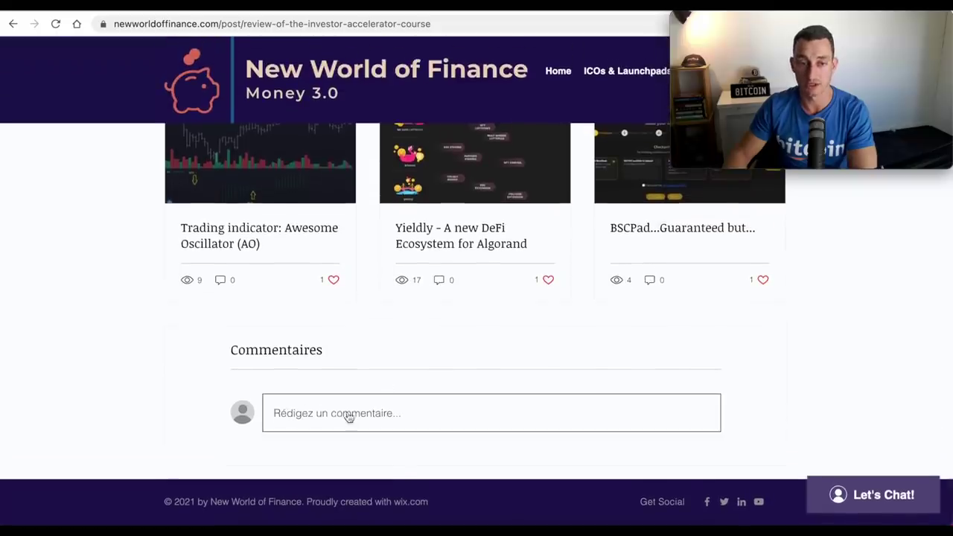
scroll(400, 393, up, 15)
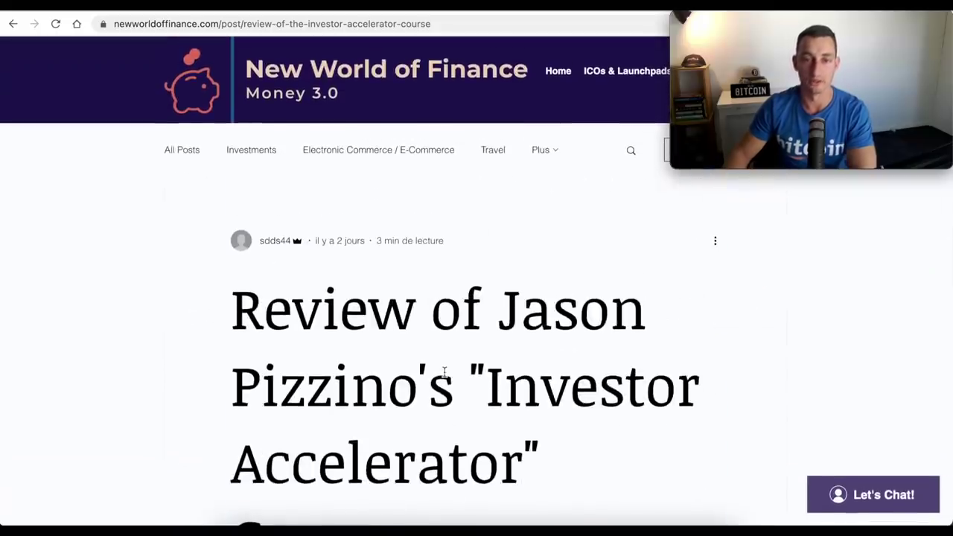